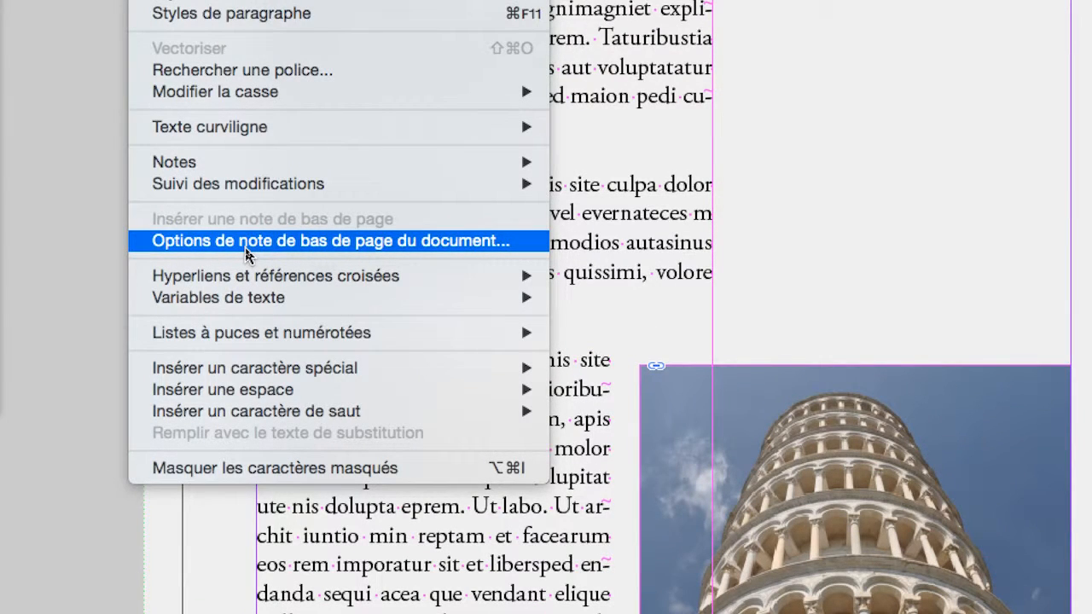
# Open the document's footnote options and review the available numbering styles and the starting number.
pyautogui.click(245, 242)
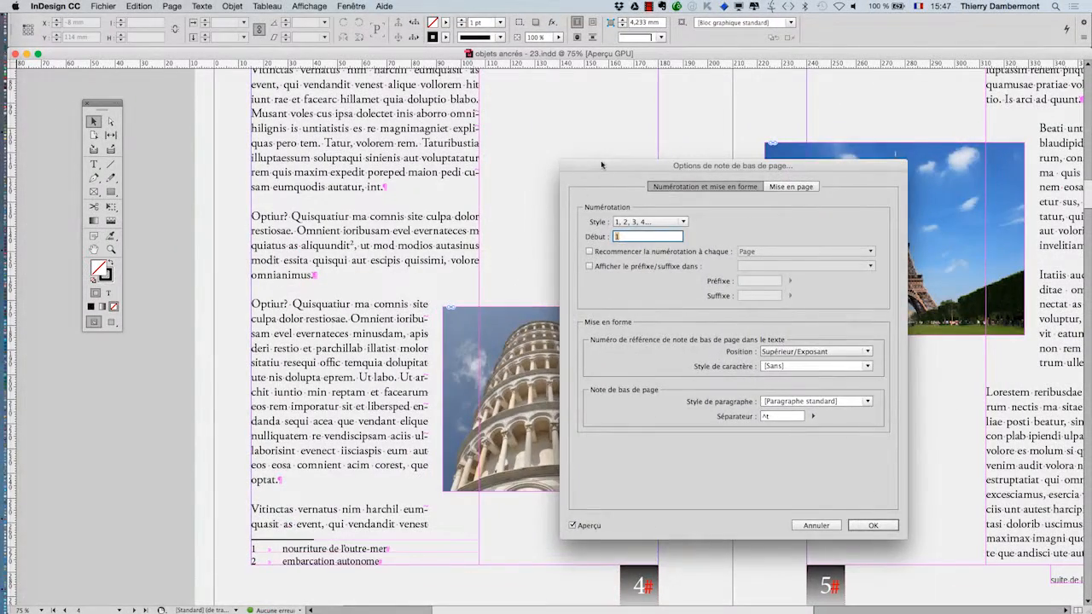
pyautogui.moveTo(601, 164); pyautogui.dragTo(539, 112)
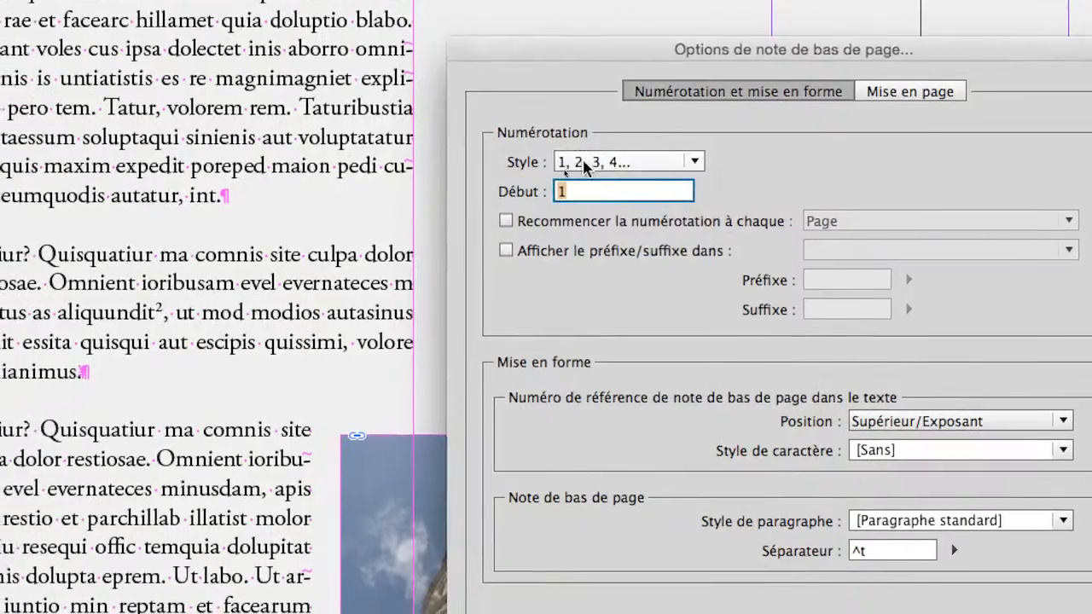
pyautogui.click(497, 205)
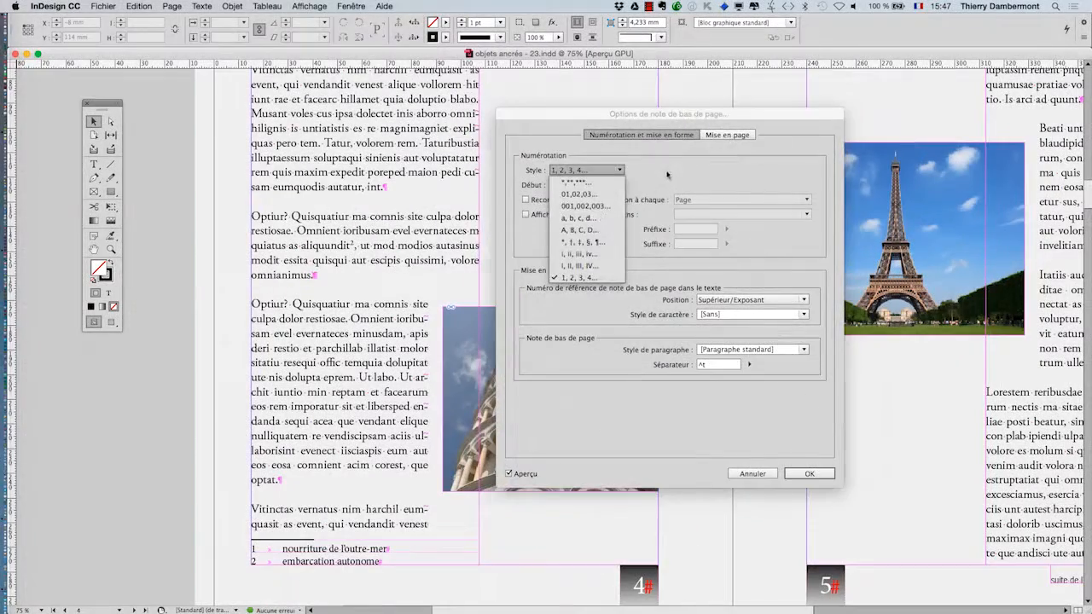
pyautogui.click(667, 174)
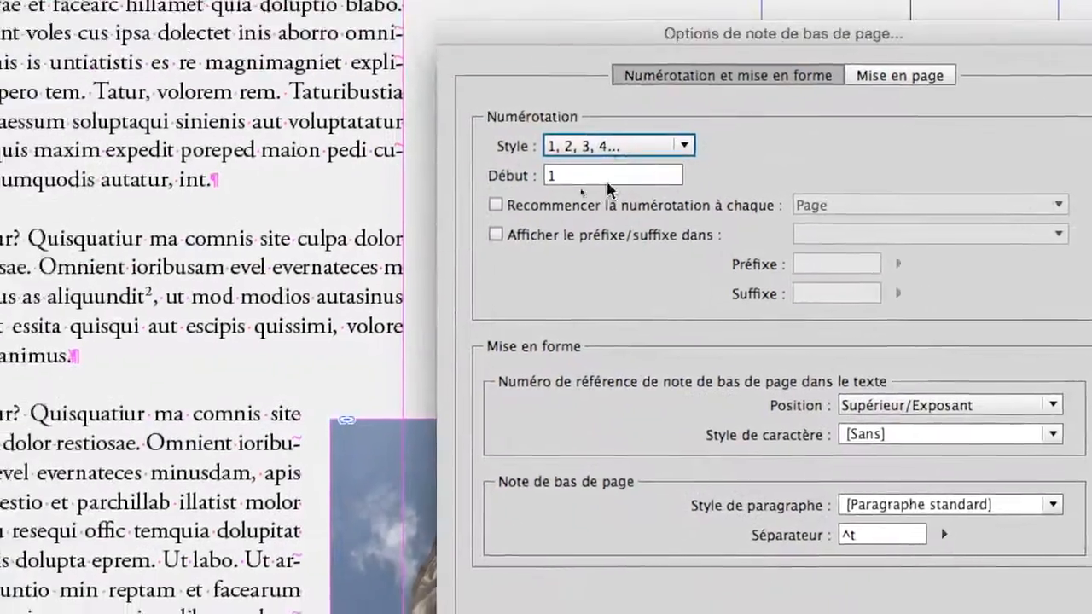
pyautogui.moveTo(575, 177); pyautogui.dragTo(503, 175)
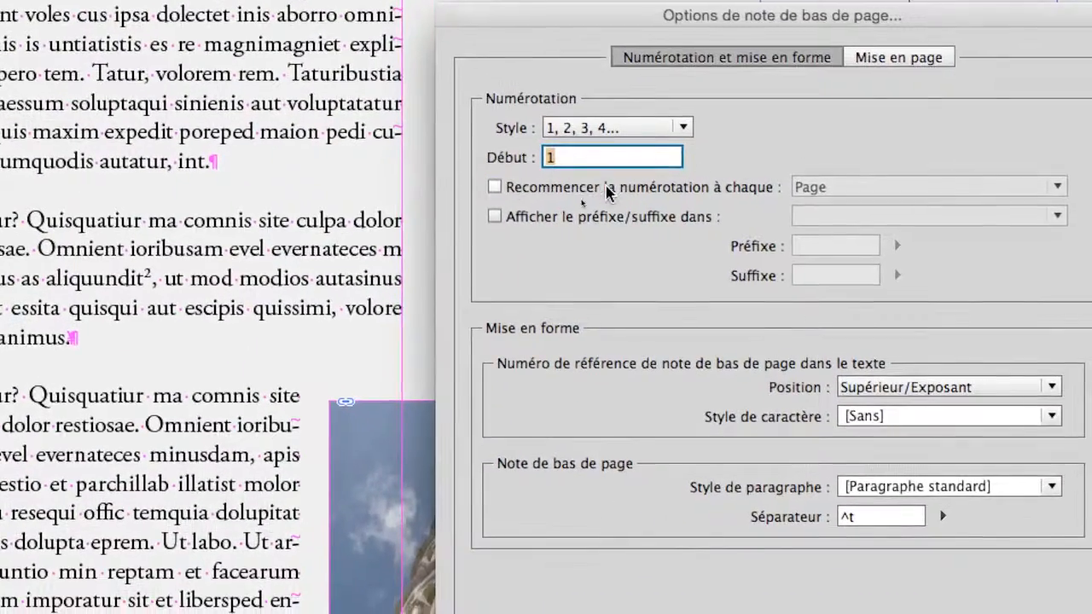
# Try restarting the footnote numbering on each Page, check the other intervals, and switch the option back off.
pyautogui.click(636, 278)
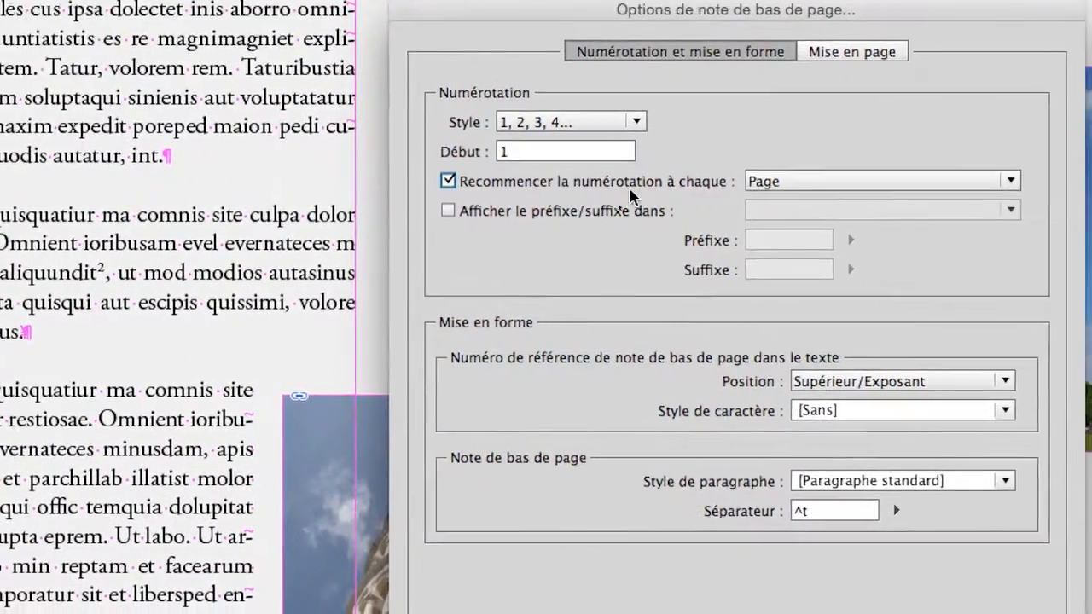
pyautogui.click(682, 191)
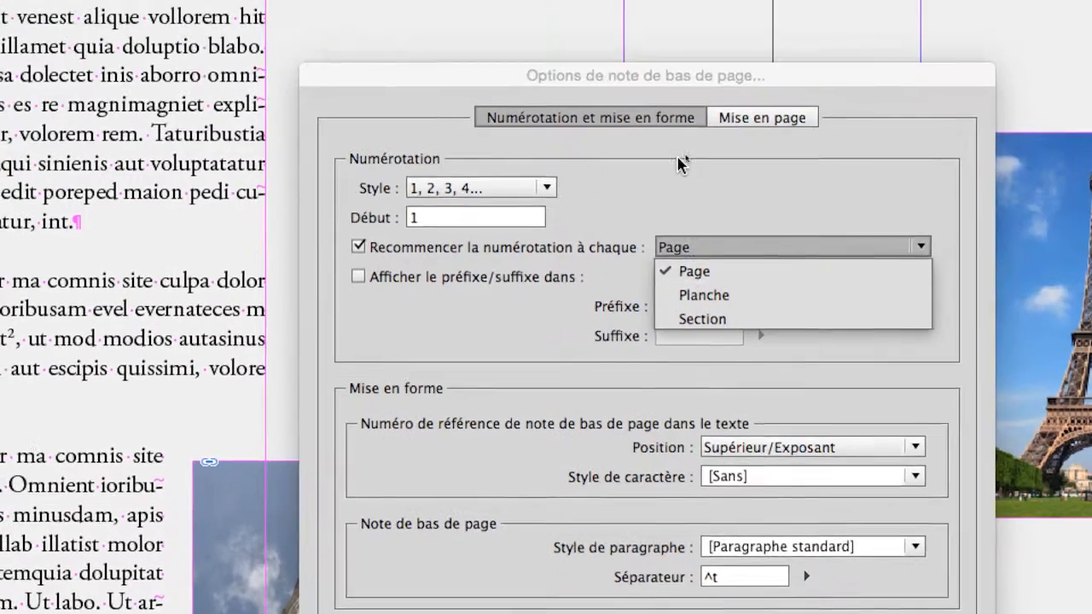
pyautogui.click(662, 64)
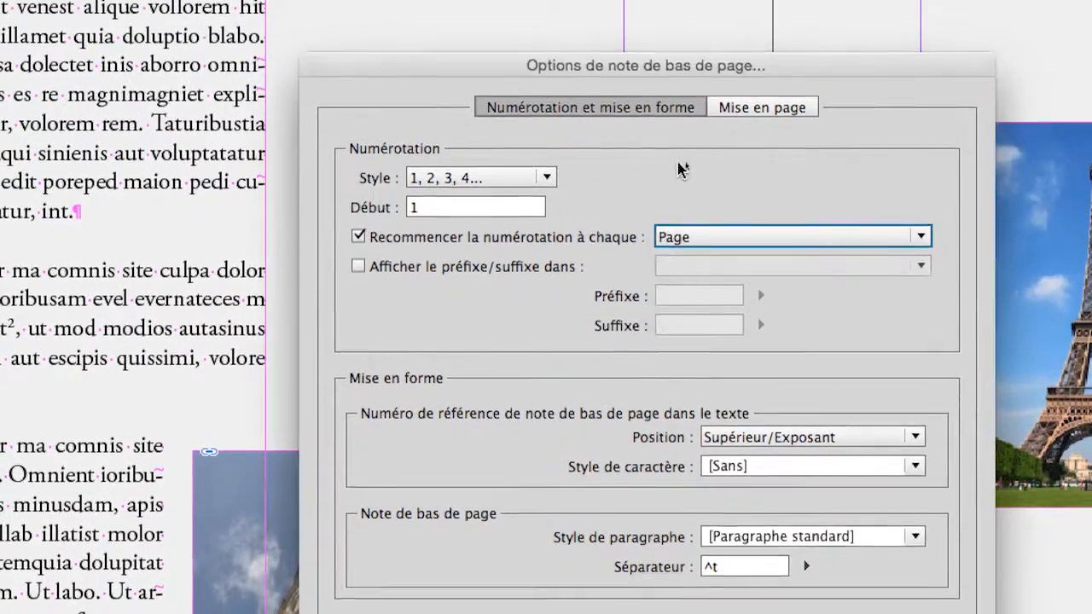
pyautogui.click(589, 200)
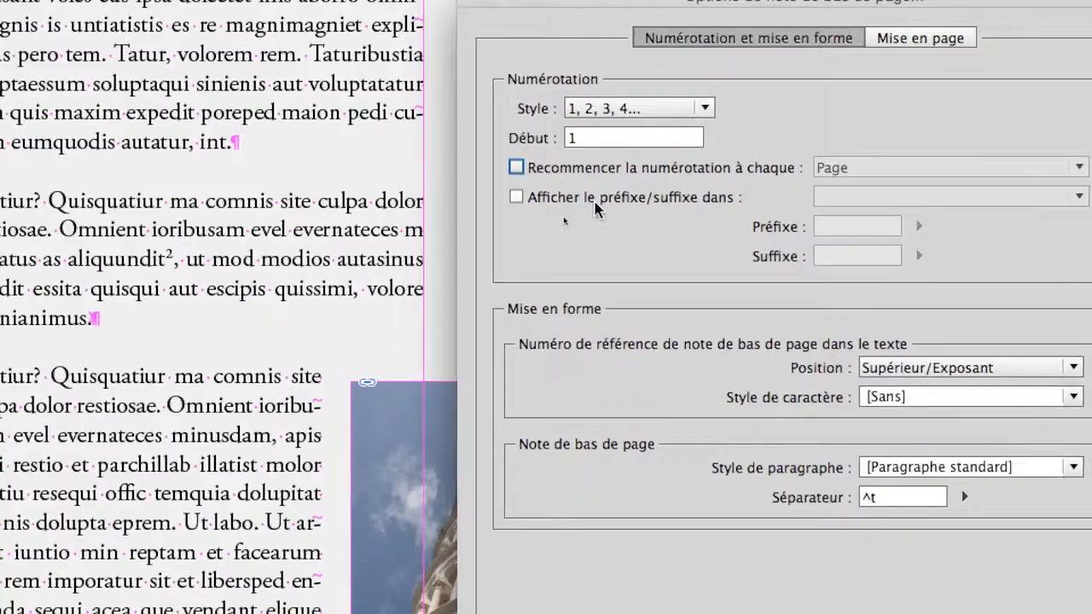
# Enable the footnote prefix/suffix display and apply it to Référence de note de bas de page.
pyautogui.click(560, 218)
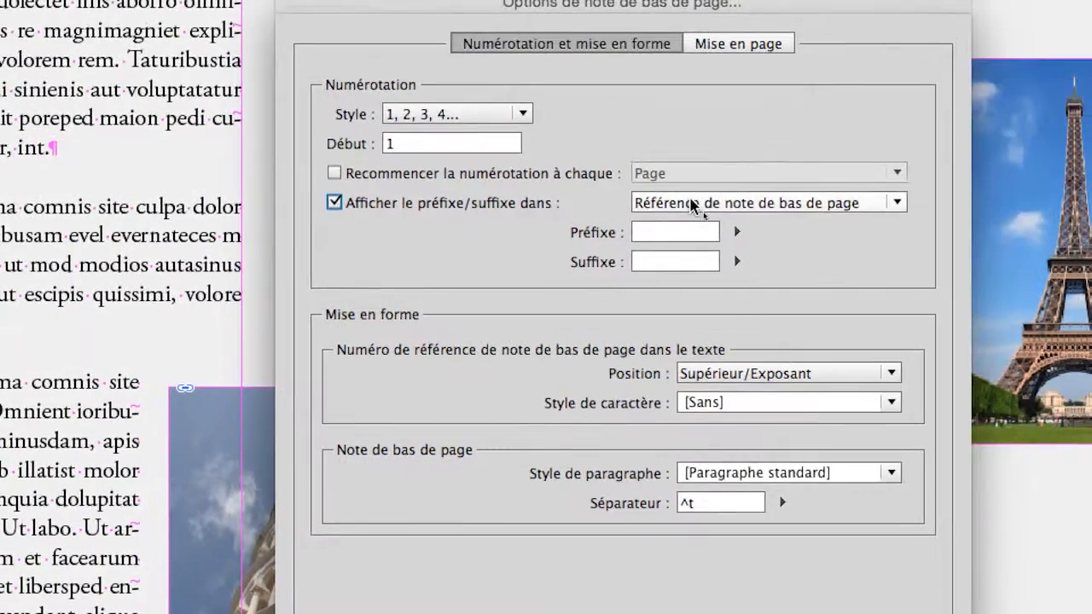
pyautogui.click(877, 200)
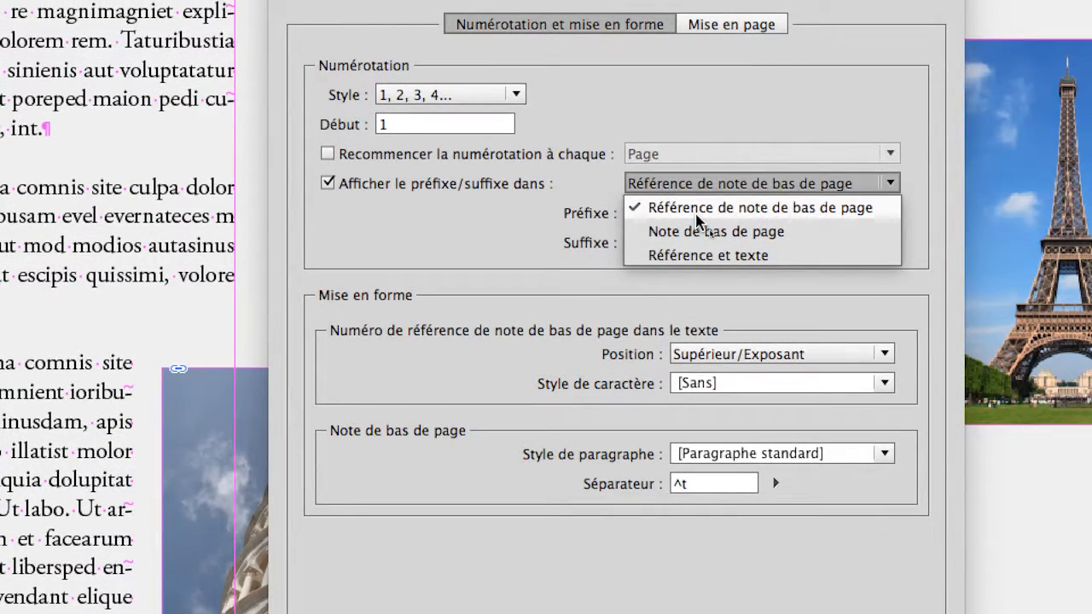
pyautogui.click(697, 215)
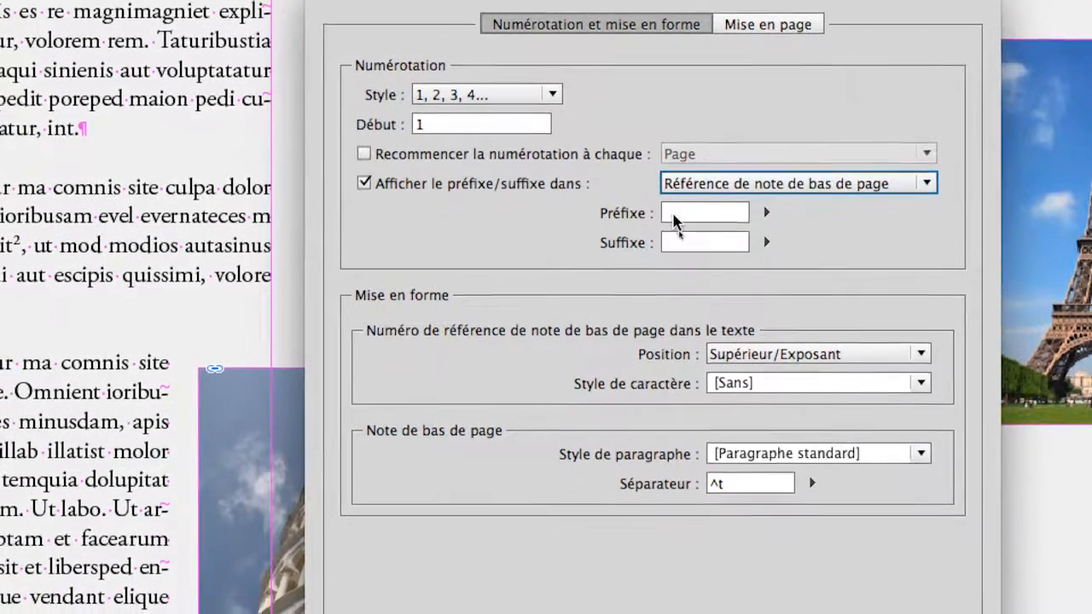
# Set the footnote prefix to "note" with a leading space.
pyautogui.click(634, 218)
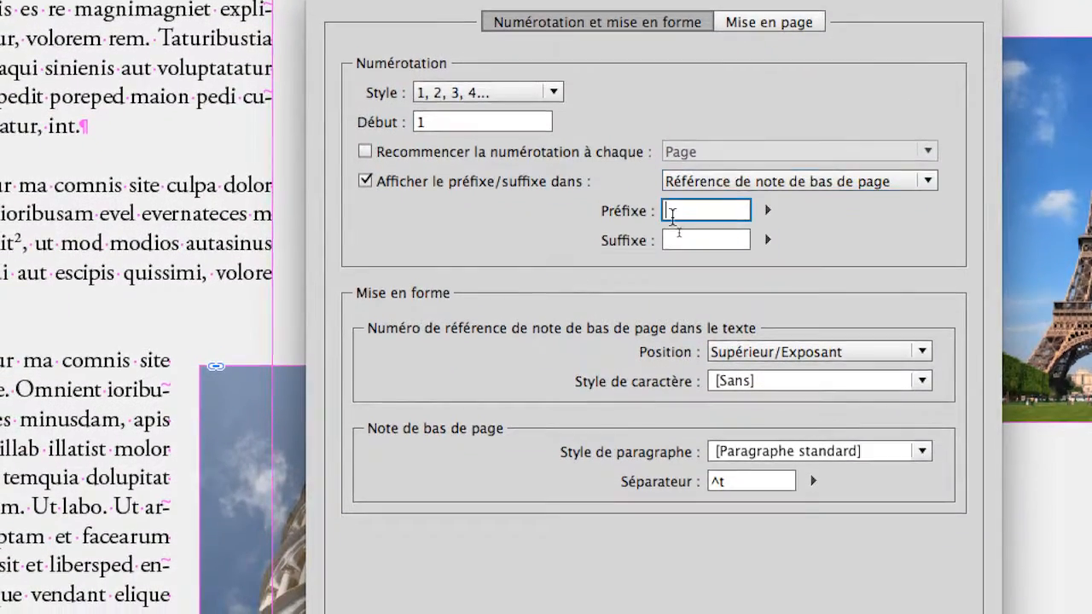
pyautogui.click(768, 210)
pyautogui.click(676, 212)
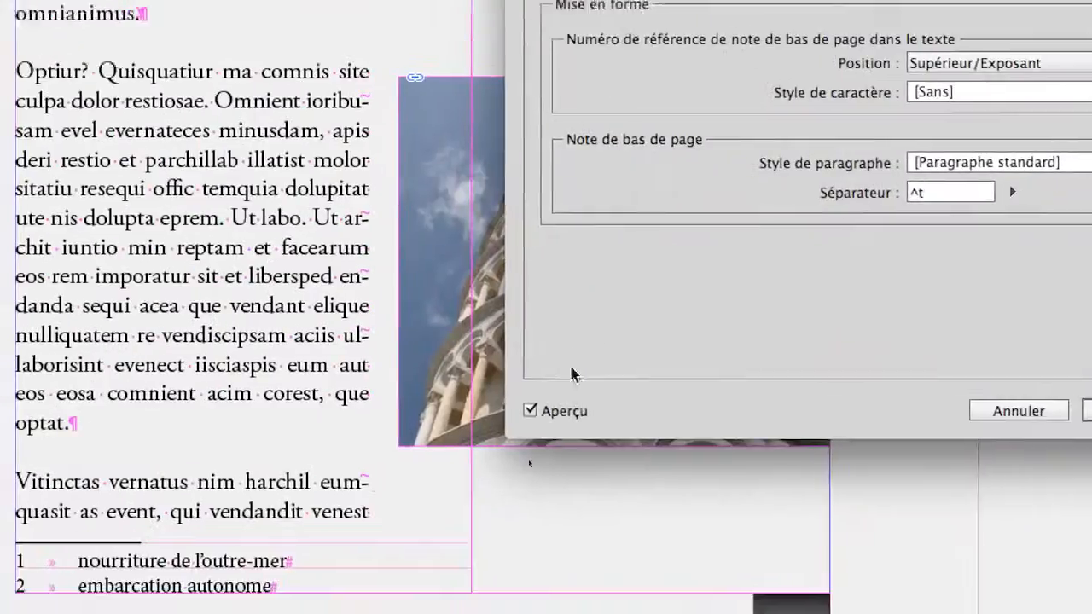
pyautogui.click(570, 388)
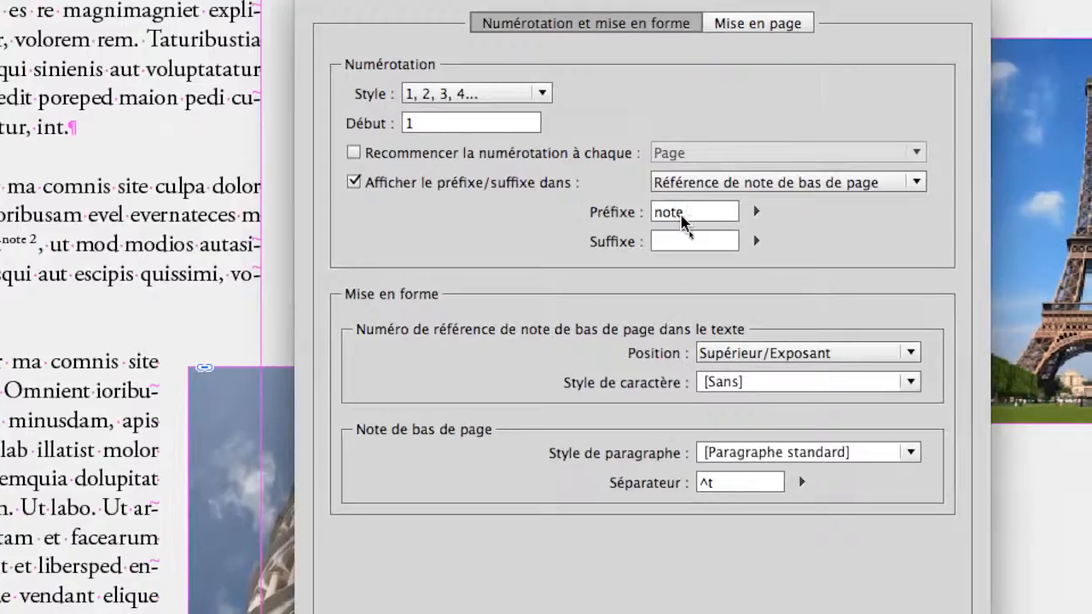
pyautogui.moveTo(681, 216); pyautogui.dragTo(630, 215)
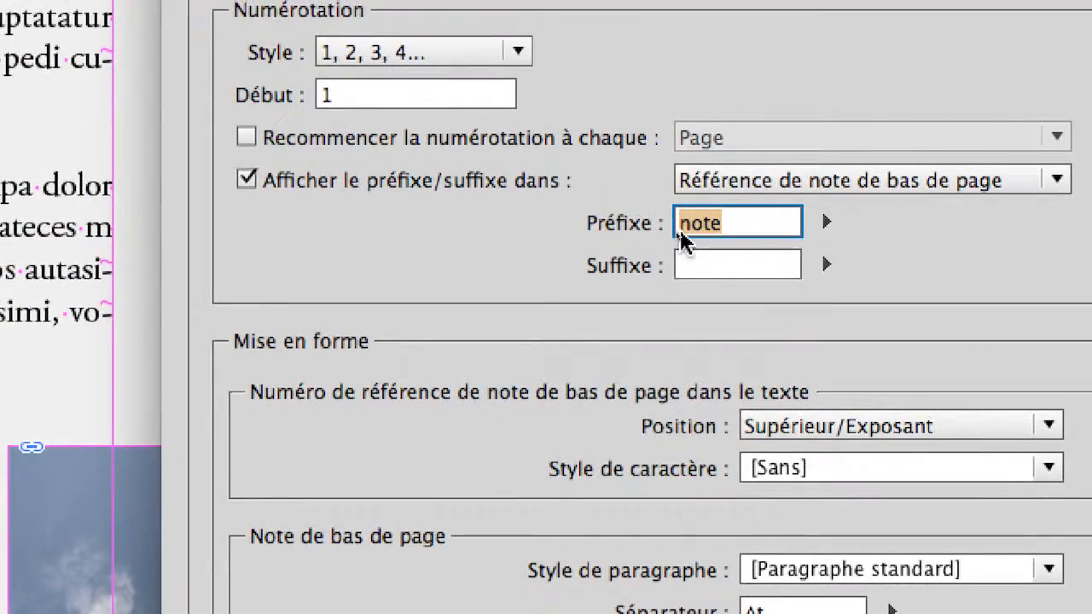
pyautogui.click(674, 229)
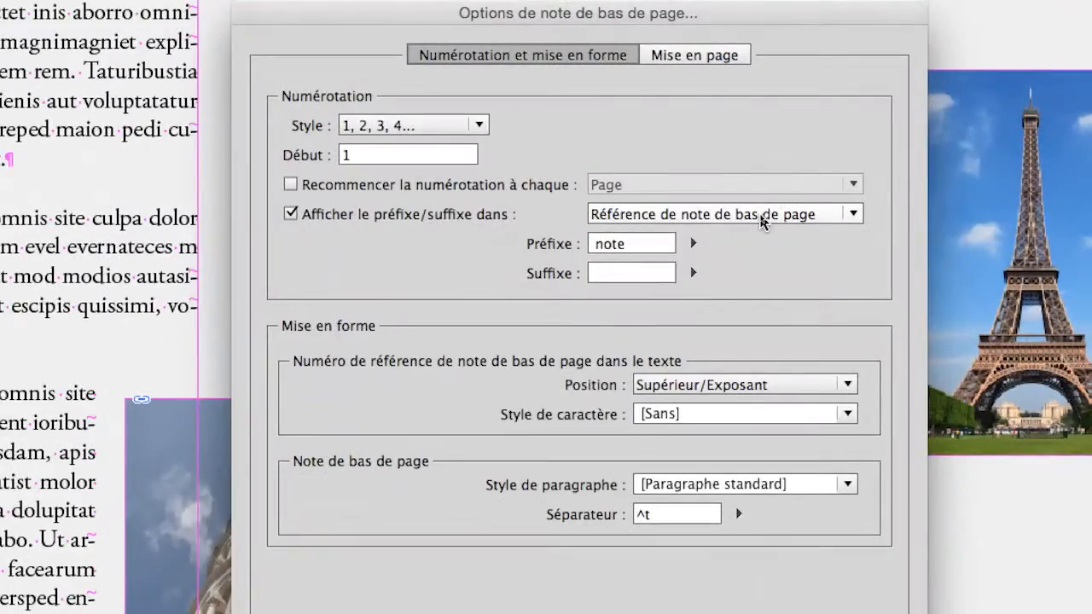
# Try showing the prefix only in Note de bas de page, and set its location to Référence et texte.
pyautogui.click(762, 217)
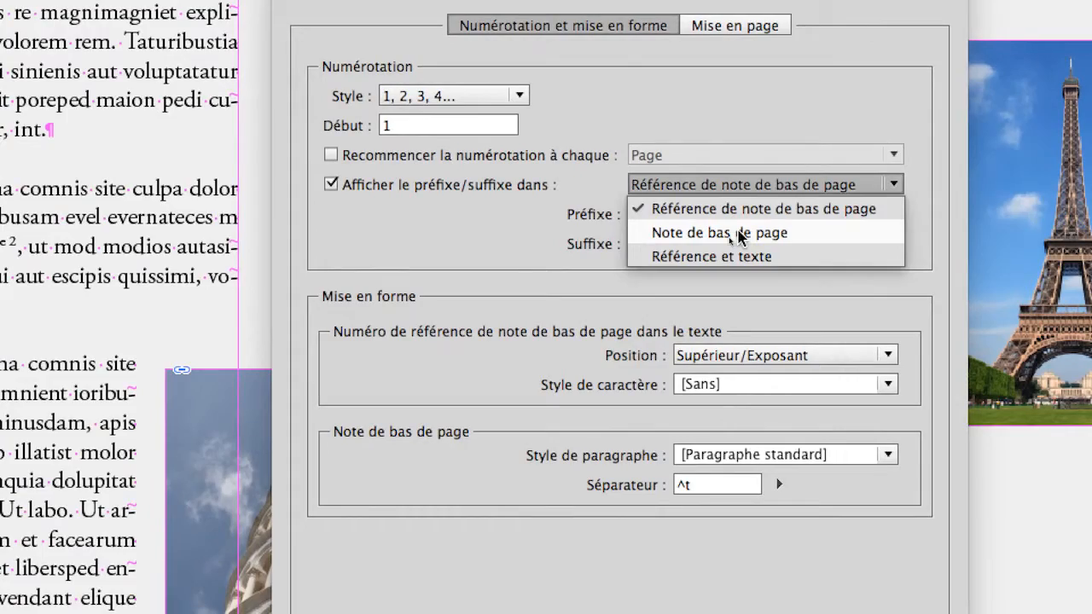
pyautogui.click(739, 238)
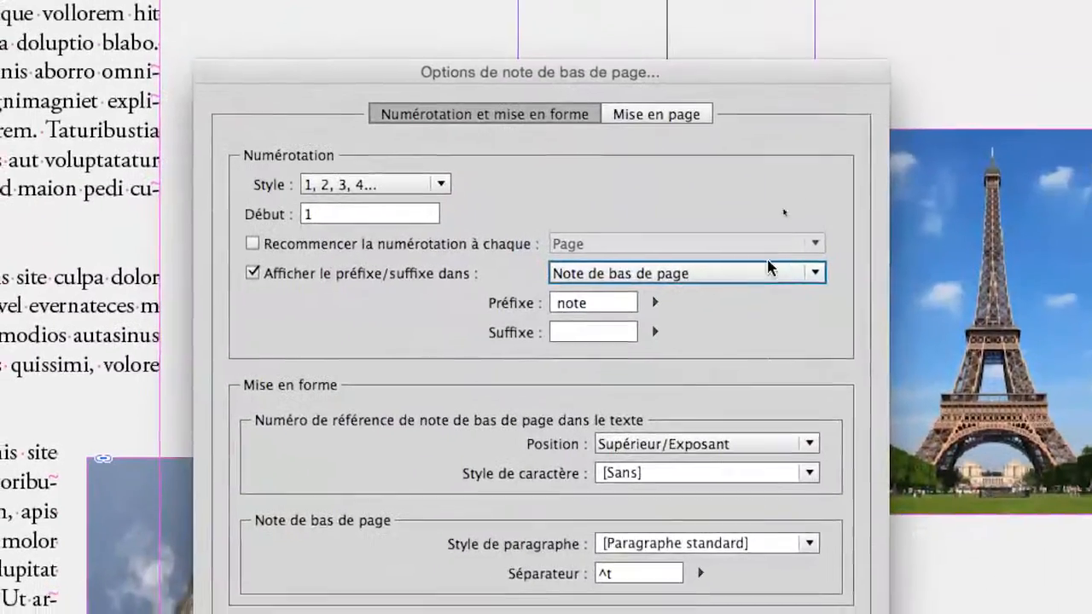
pyautogui.click(770, 271)
pyautogui.click(757, 294)
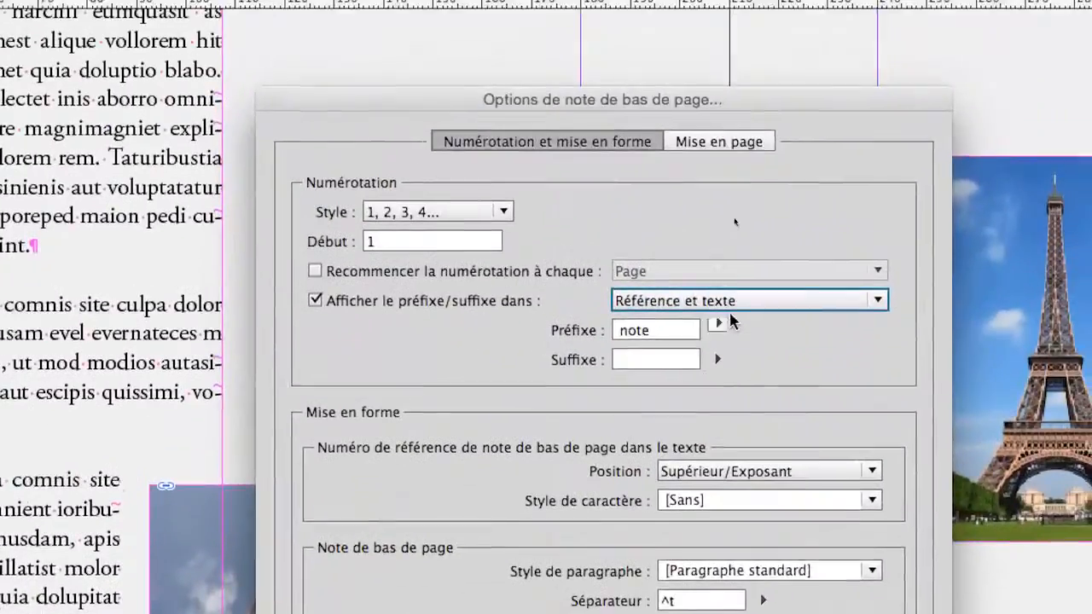
pyautogui.click(885, 85)
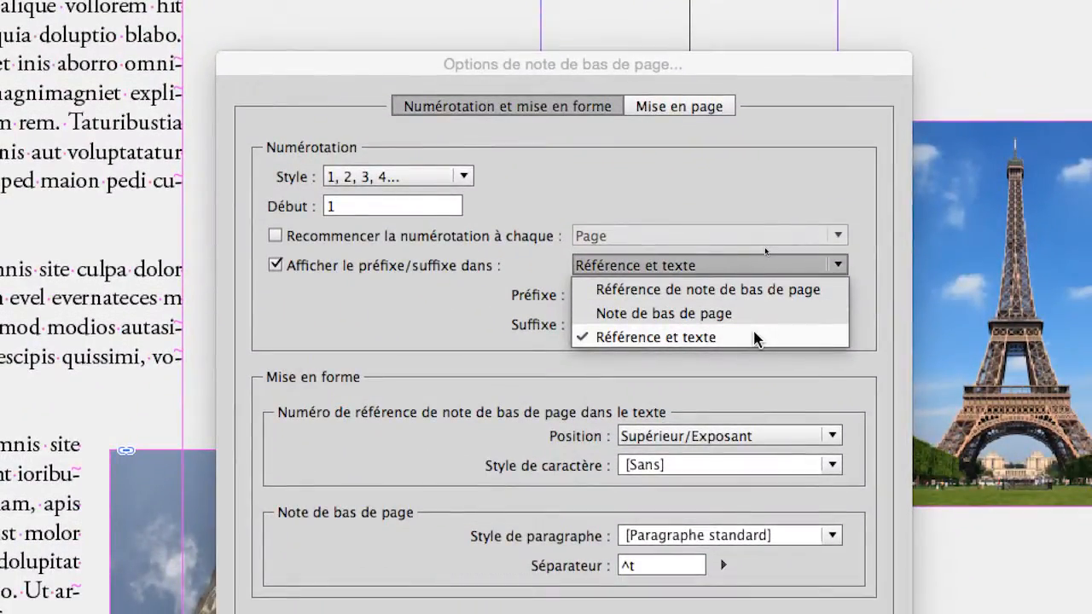
pyautogui.click(754, 338)
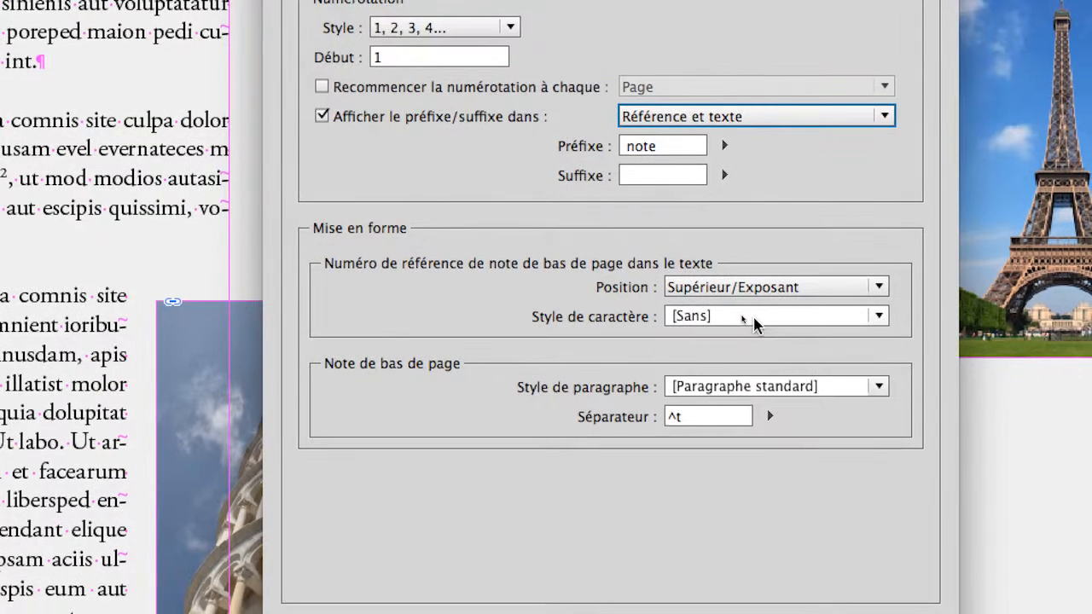
# Create a new character style for the footnote reference number in the text, coloured C=0 M=100 J=0 N=0.
pyautogui.click(755, 324)
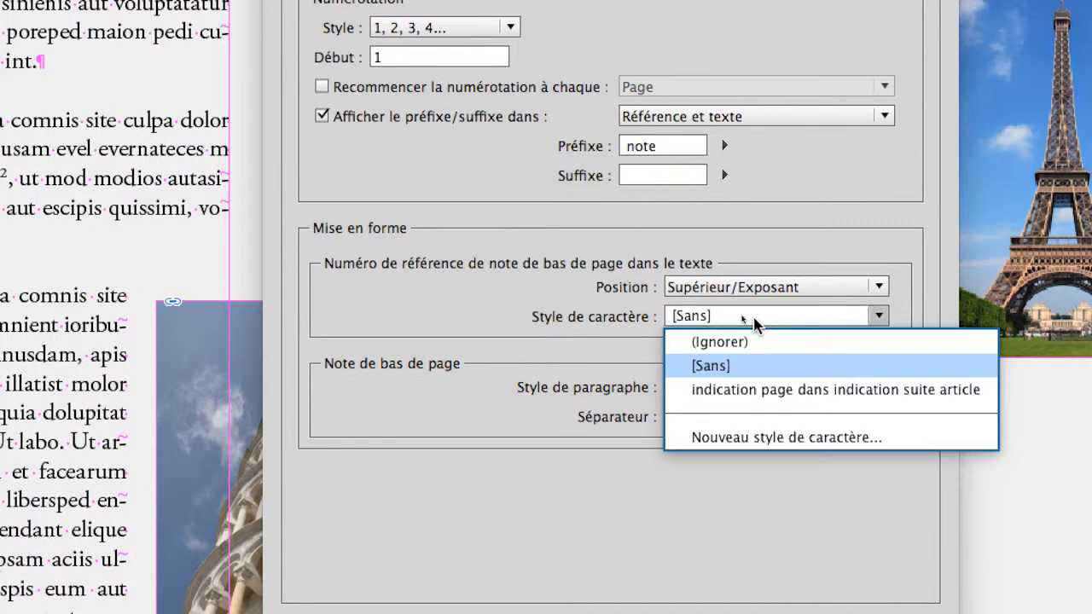
pyautogui.click(754, 319)
pyautogui.click(754, 319)
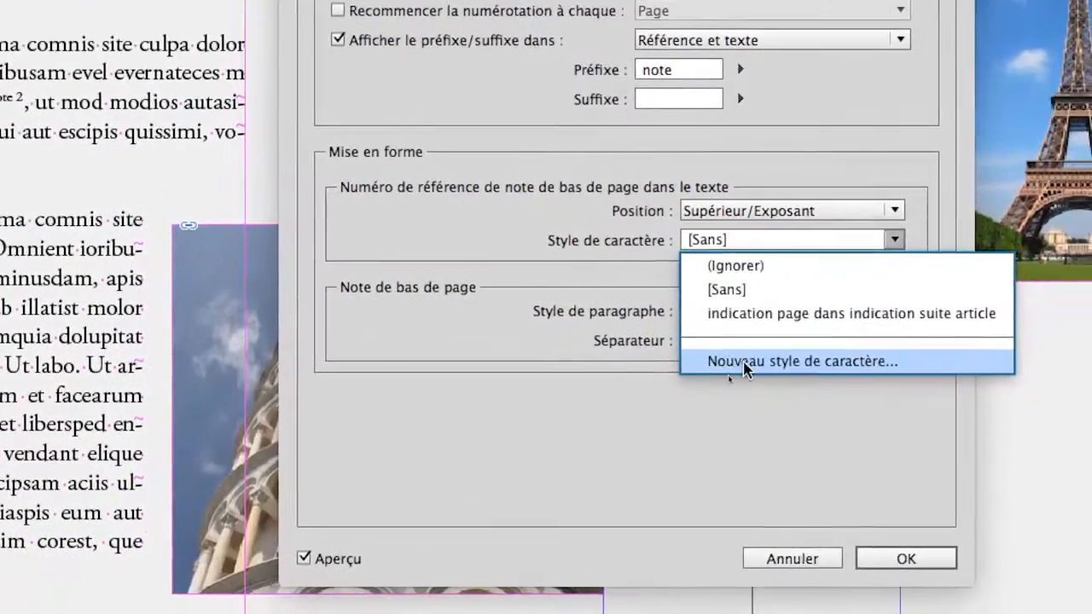
pyautogui.click(782, 421)
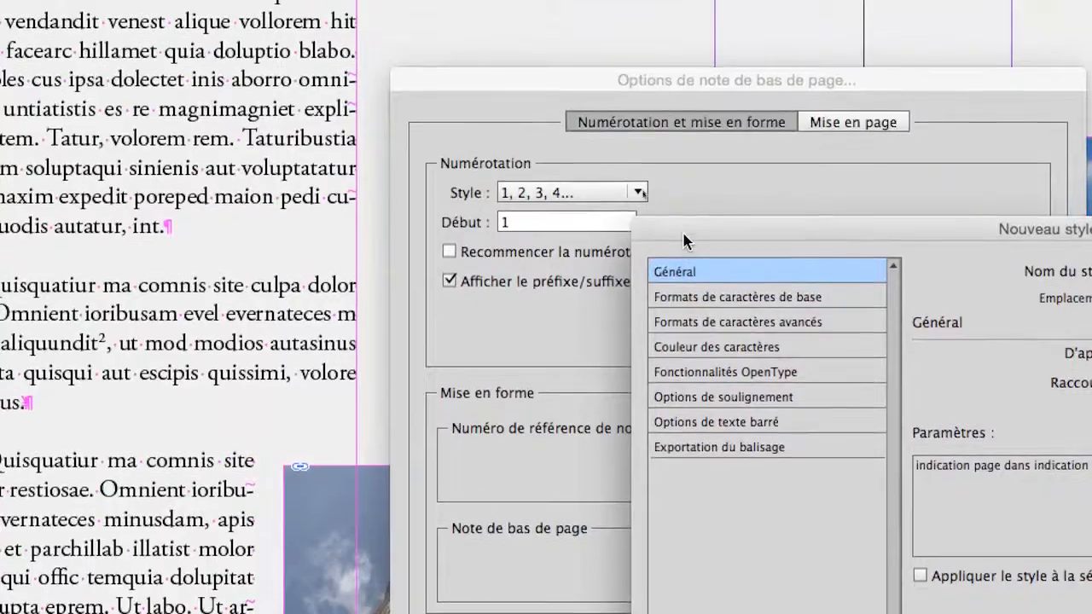
pyautogui.moveTo(600, 13); pyautogui.dragTo(291, 0)
pyautogui.moveTo(578, 207); pyautogui.dragTo(554, 154)
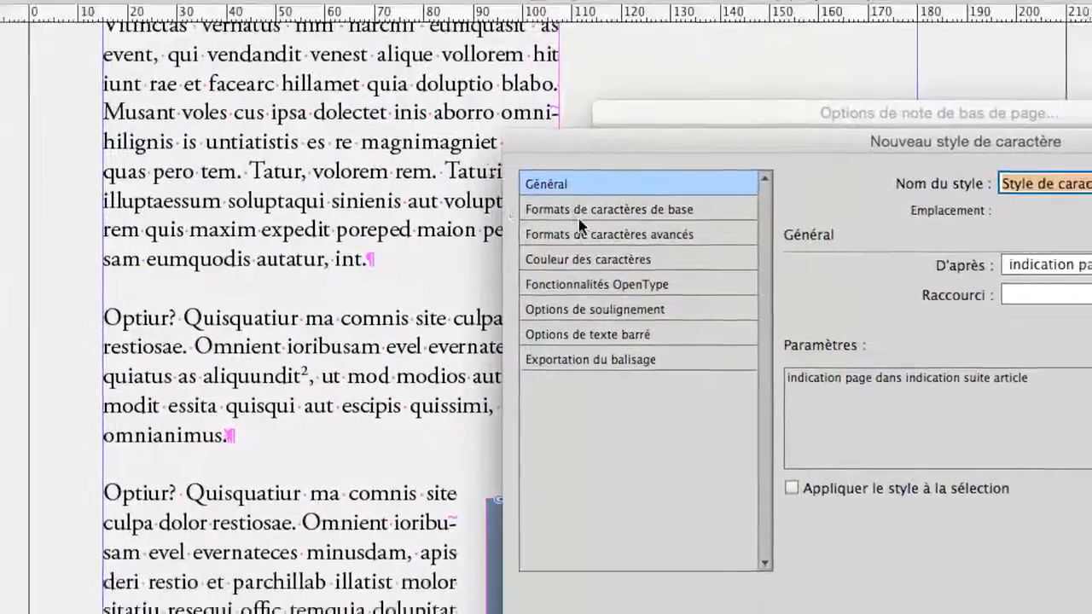
pyautogui.click(614, 274)
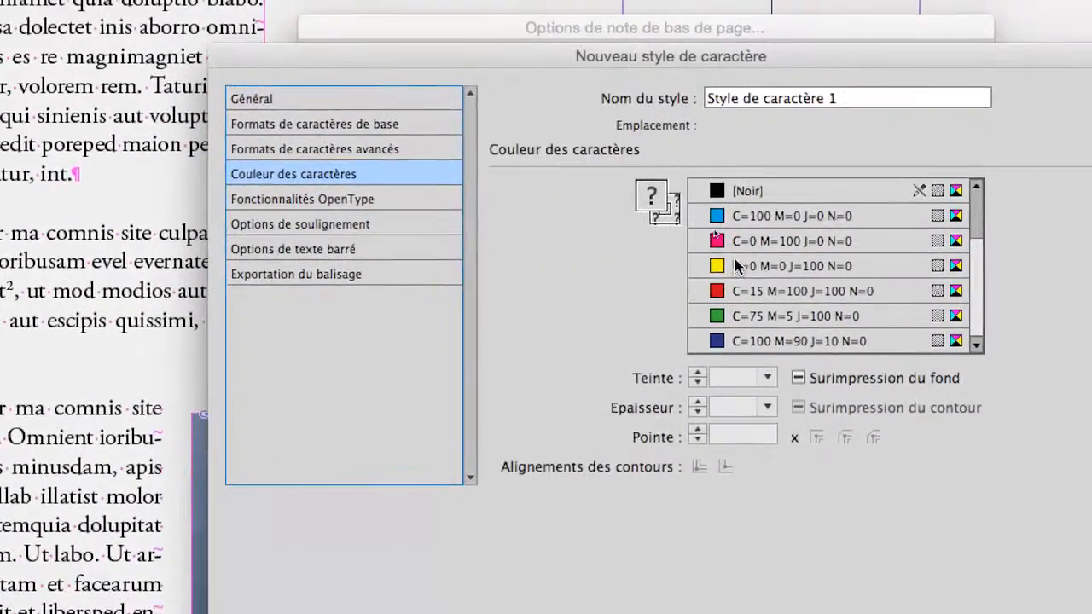
pyautogui.click(841, 264)
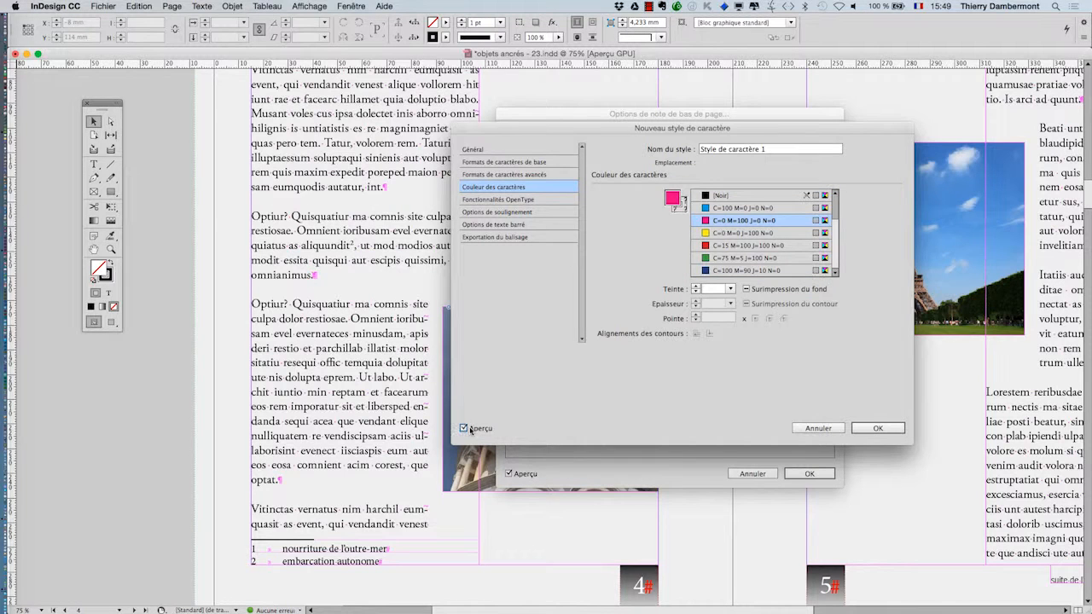
pyautogui.moveTo(545, 132); pyautogui.dragTo(675, 163)
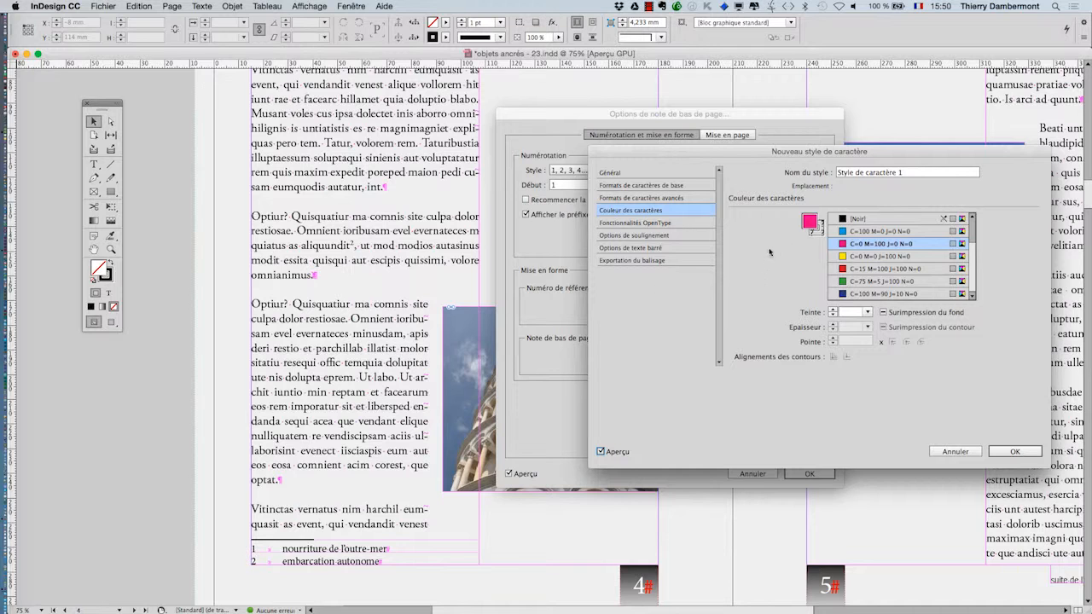
pyautogui.click(1010, 451)
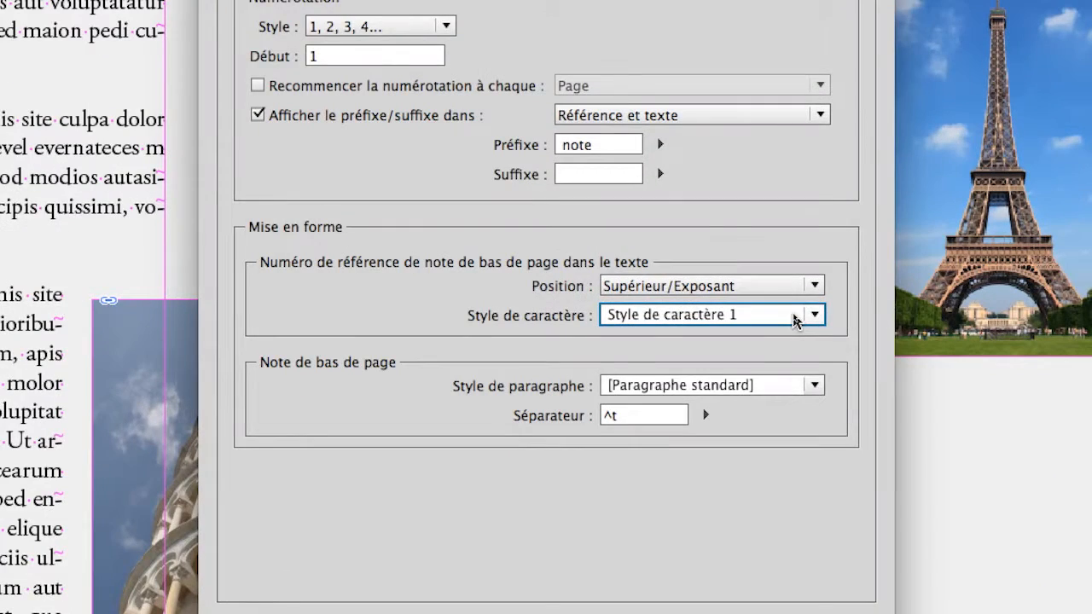
# Keep Style de caractère 1 for the reference number and apply the footnote options to the document.
pyautogui.click(808, 317)
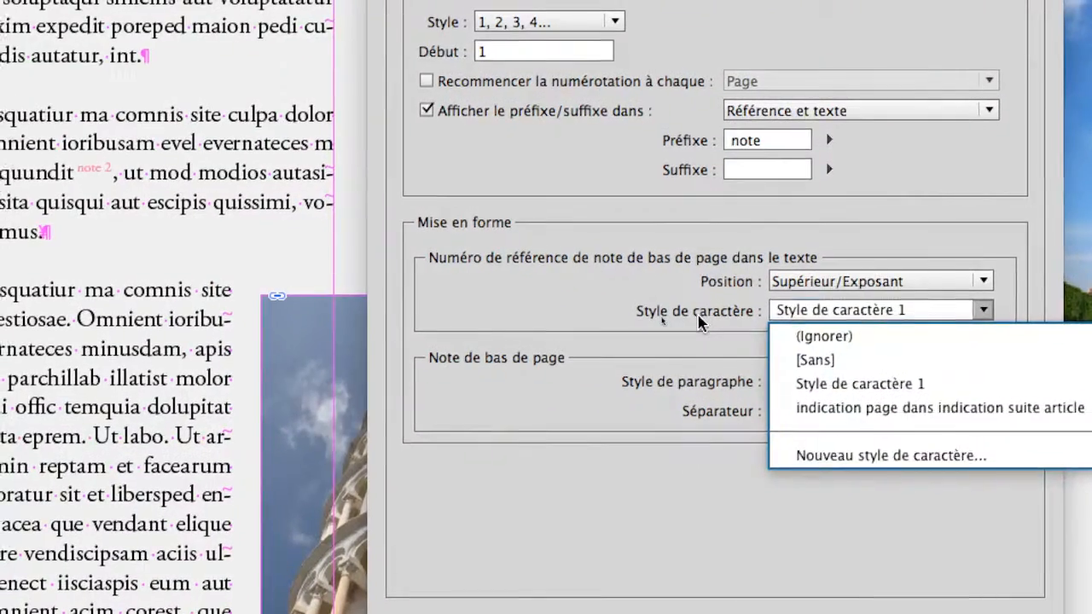
pyautogui.click(713, 270)
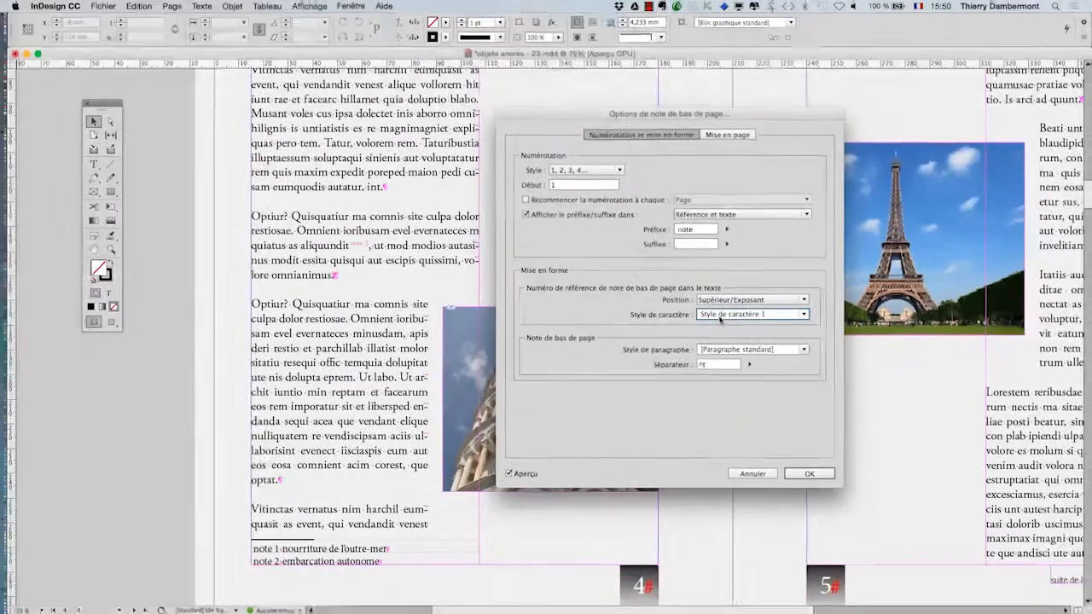
pyautogui.click(809, 472)
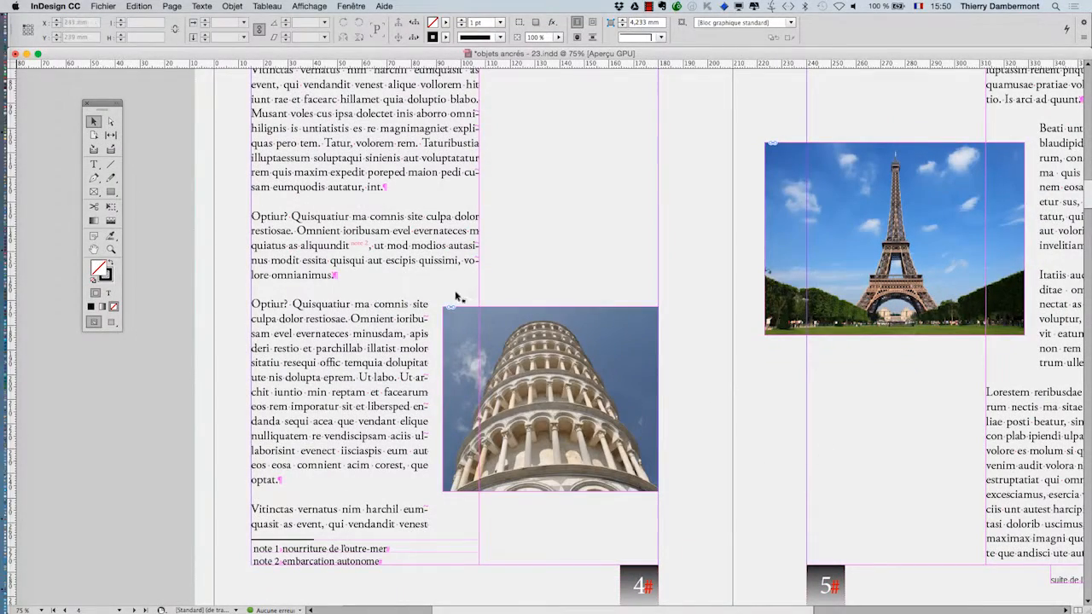
# Rename the character style Style de caractère 1 as "style des notes dans le texte" in its style options.
pyautogui.click(202, 6)
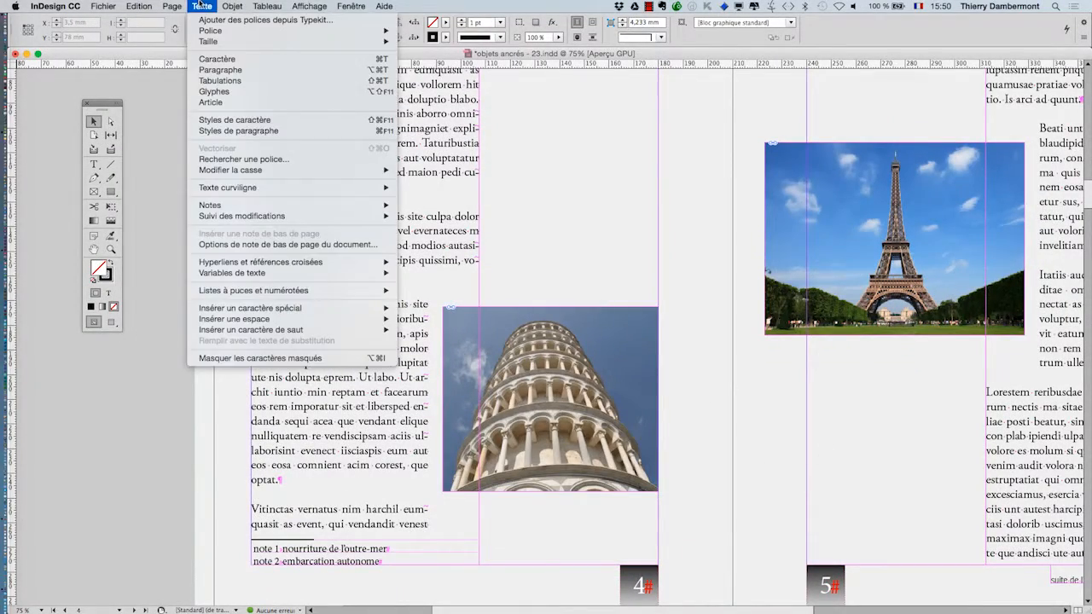
pyautogui.click(249, 120)
pyautogui.moveTo(393, 352); pyautogui.dragTo(581, 206)
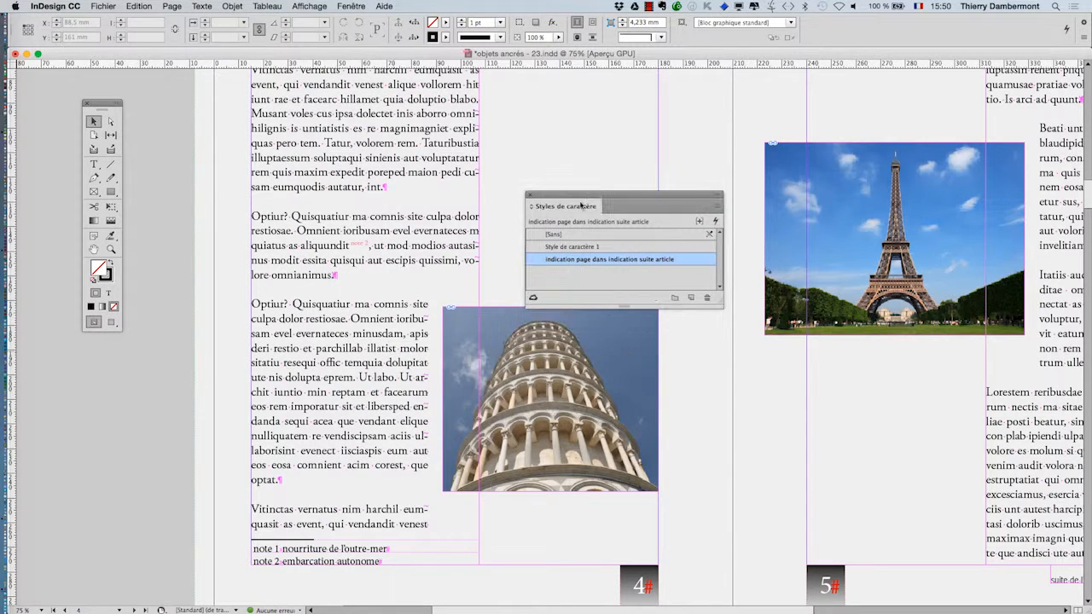
pyautogui.click(644, 247)
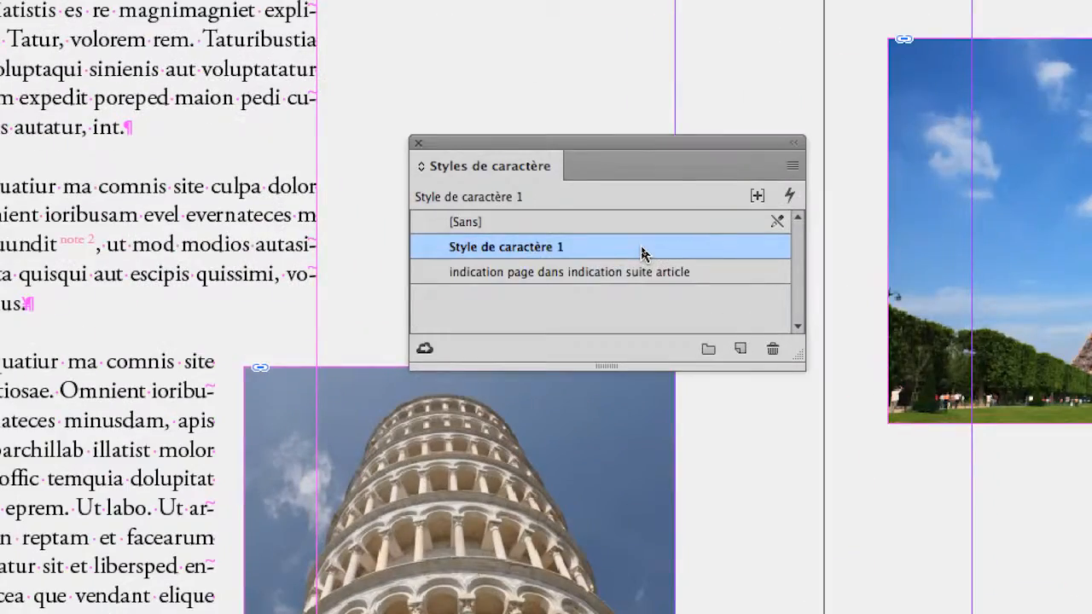
pyautogui.doubleClick(643, 248)
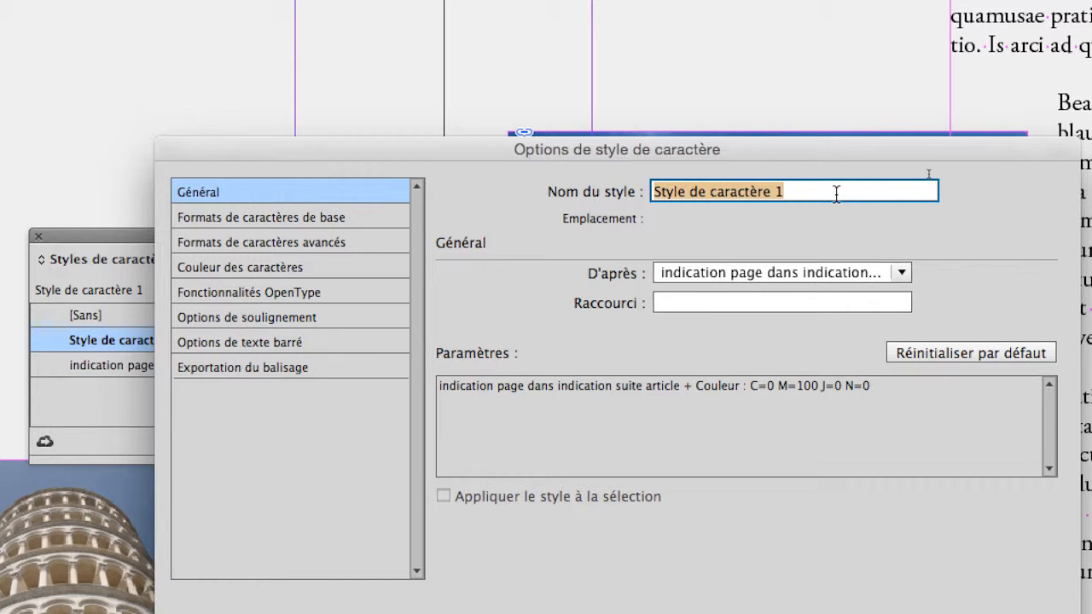
pyautogui.write('n')
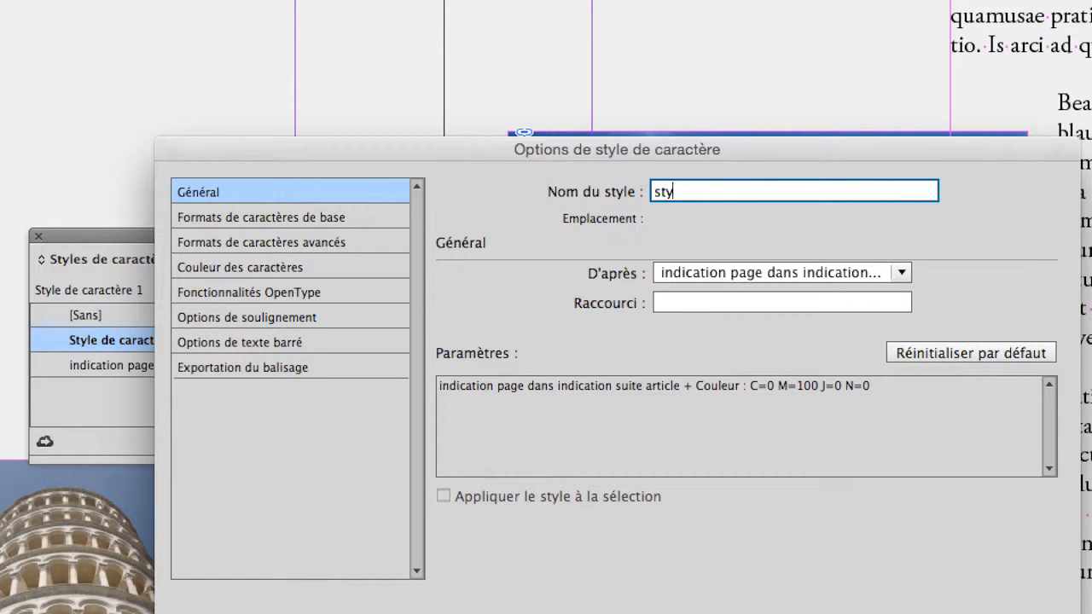
pyautogui.write('tyle des notes dans le texte')
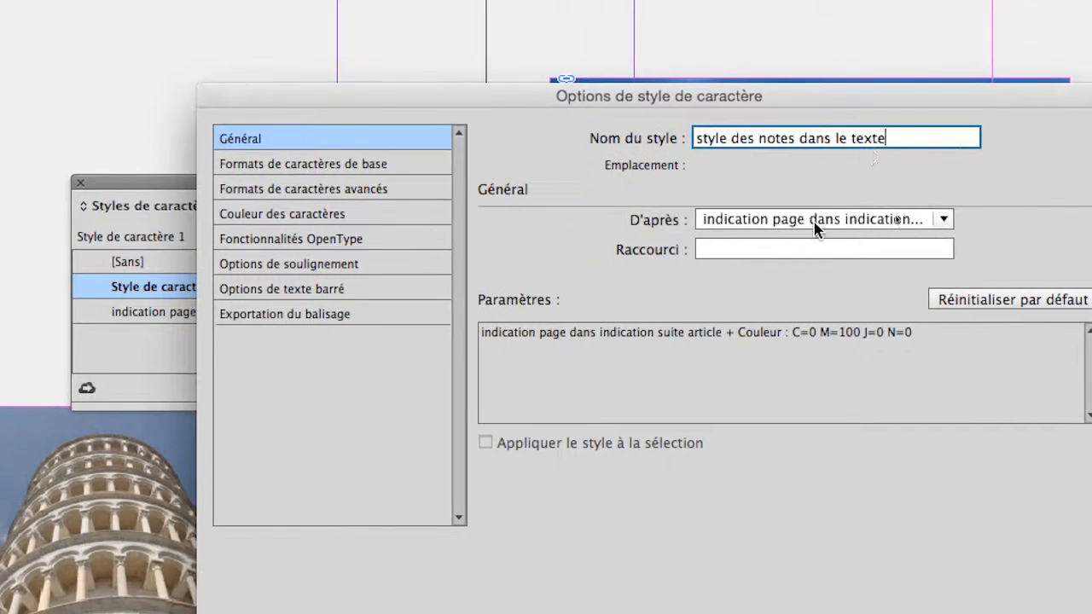
# Base the note reference character style on [Sans] and apply the style options.
pyautogui.click(772, 275)
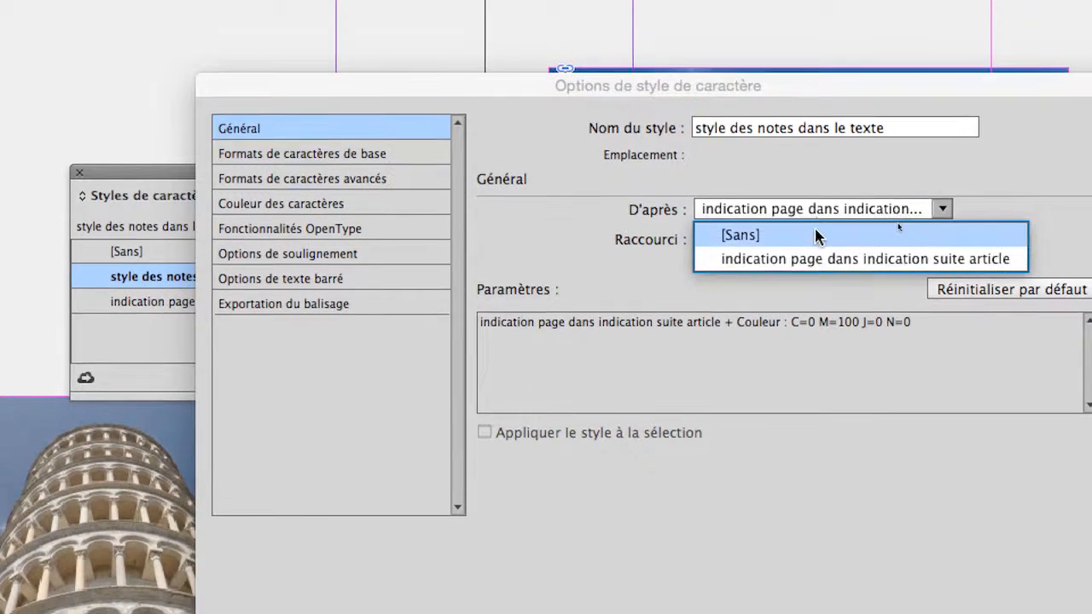
pyautogui.click(774, 300)
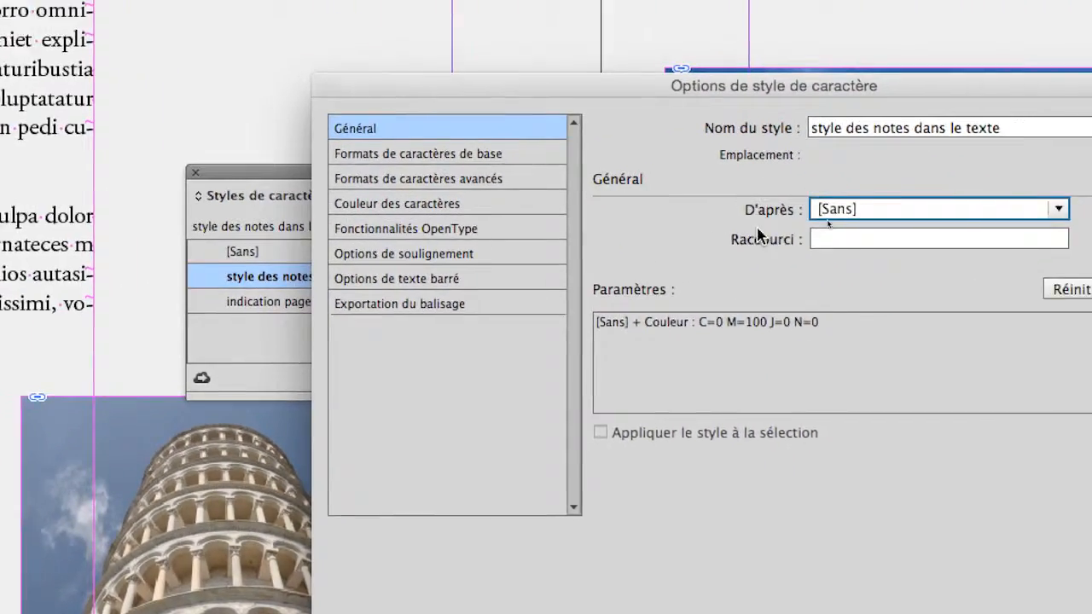
pyautogui.click(772, 221)
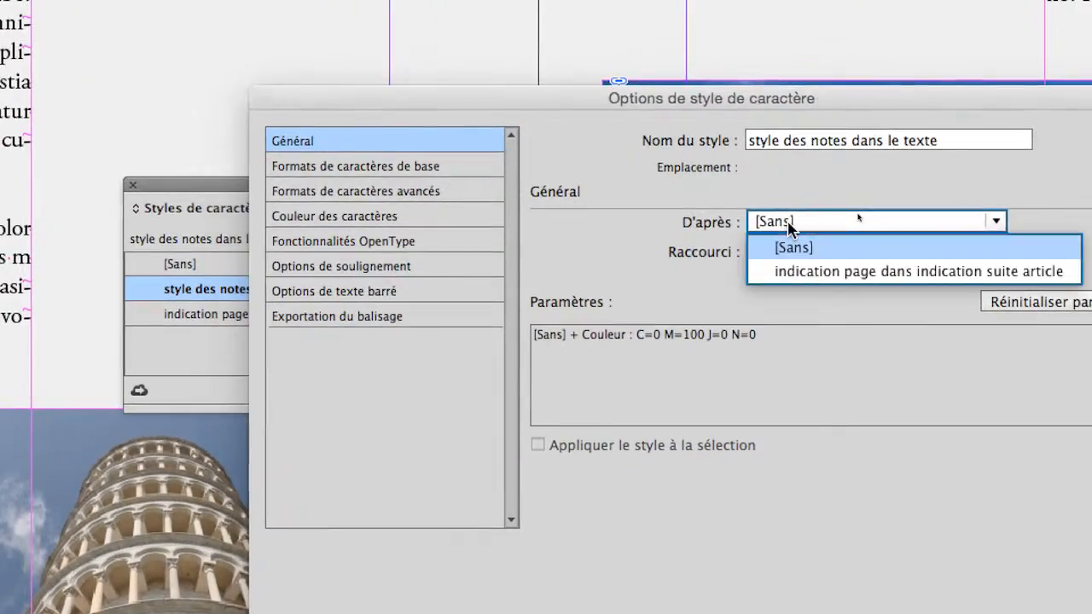
pyautogui.click(791, 236)
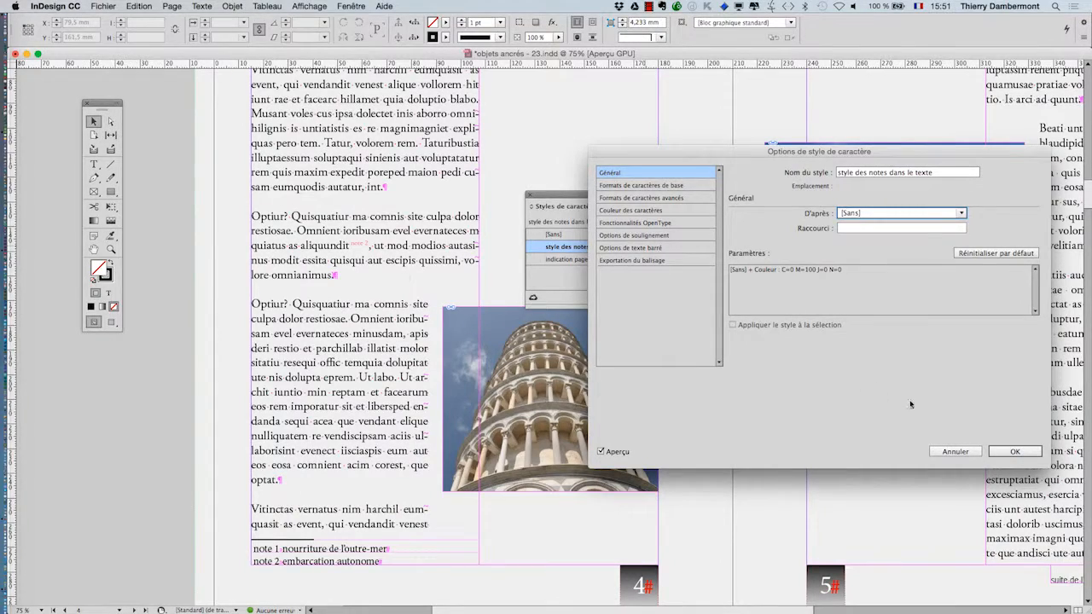
pyautogui.click(1013, 451)
# Edit the style "style des notes dans le texte", trying a font size of 8 pt and settling on 12 pt.
pyautogui.scroll(5, 380, 254)
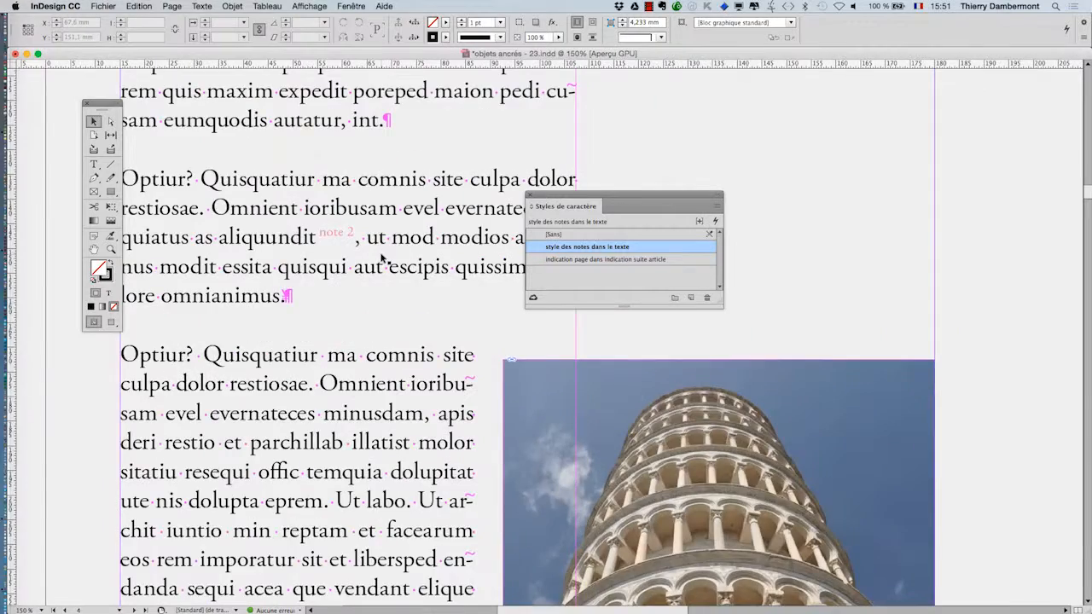
pyautogui.doubleClick(647, 247)
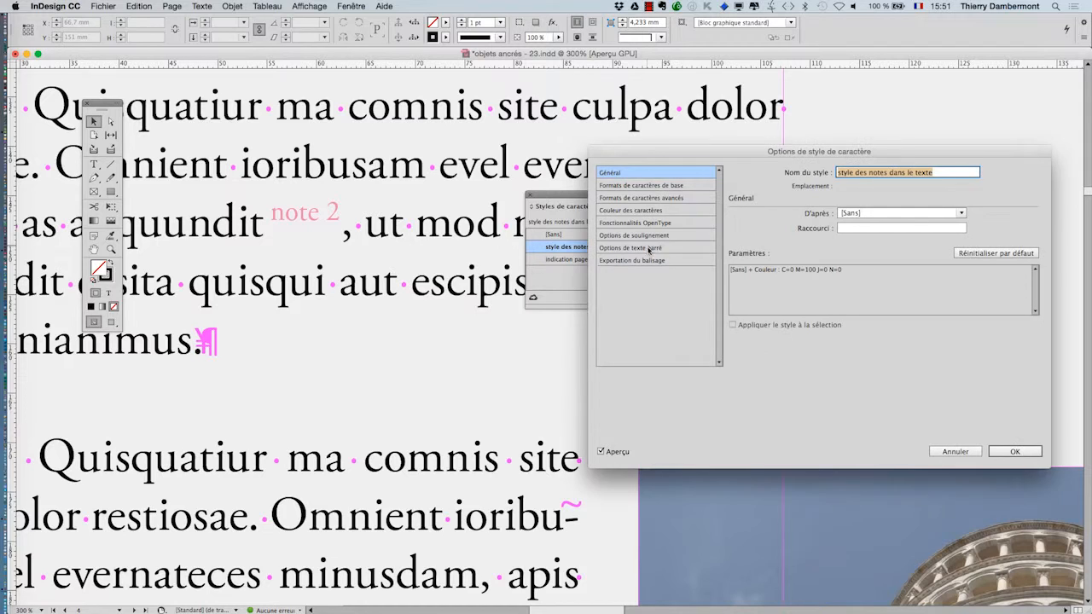
pyautogui.click(656, 185)
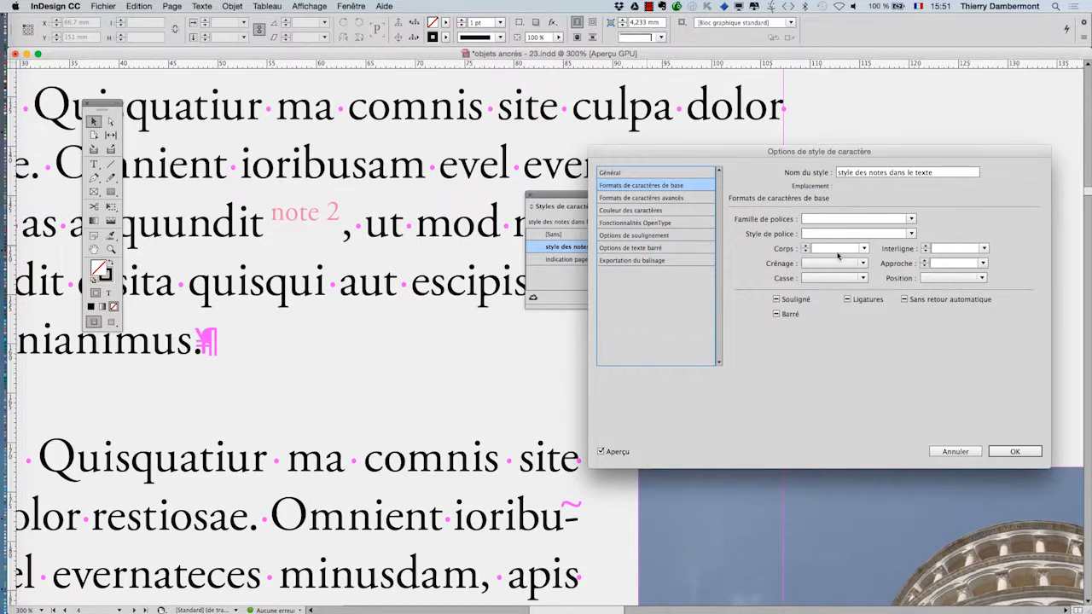
pyautogui.click(863, 248)
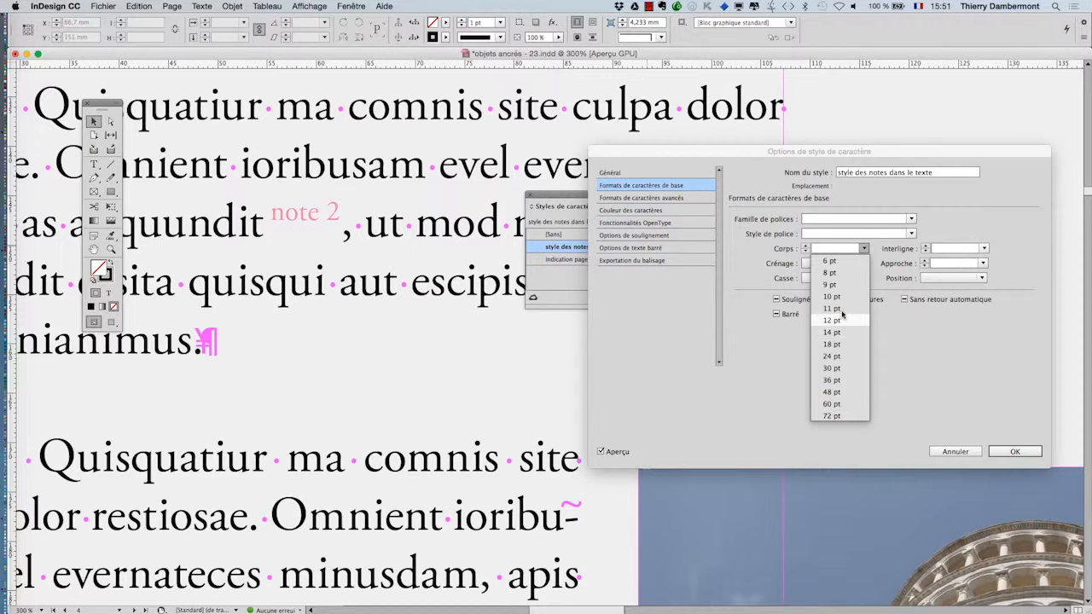
pyautogui.click(831, 273)
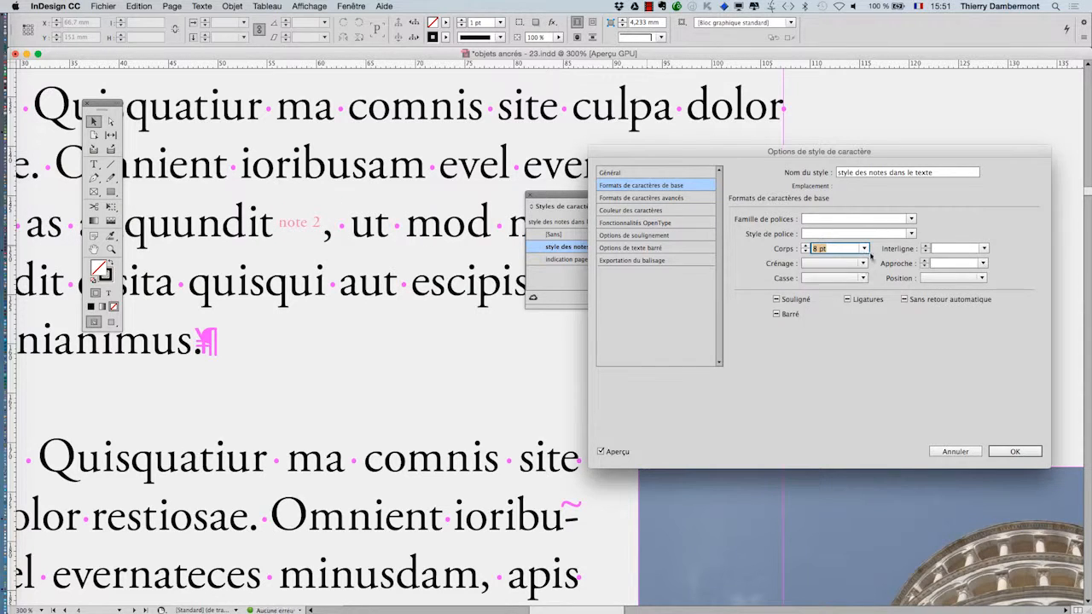
pyautogui.click(866, 250)
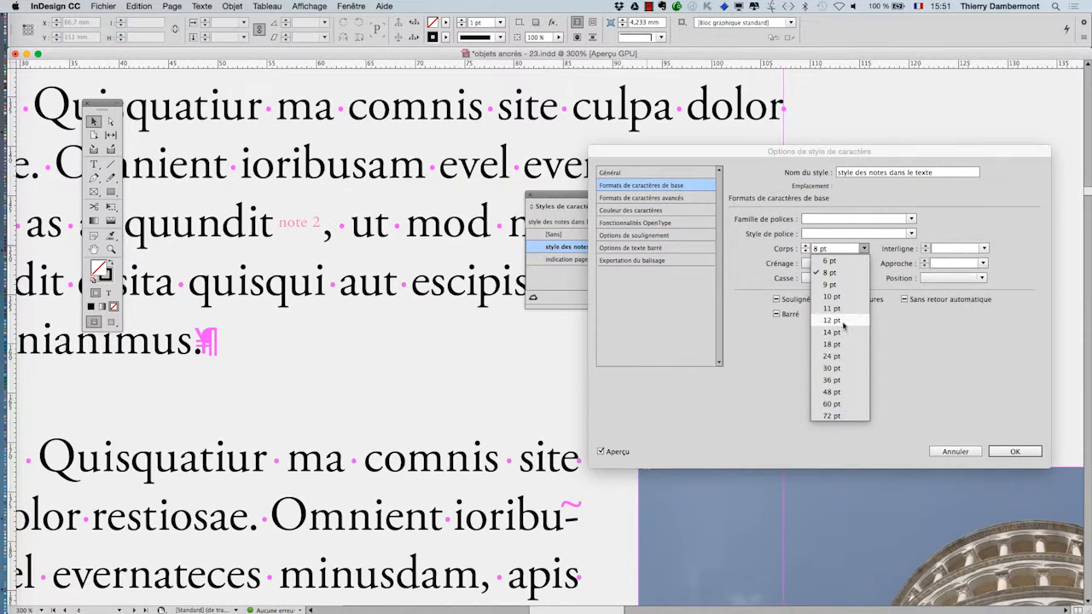
pyautogui.click(843, 326)
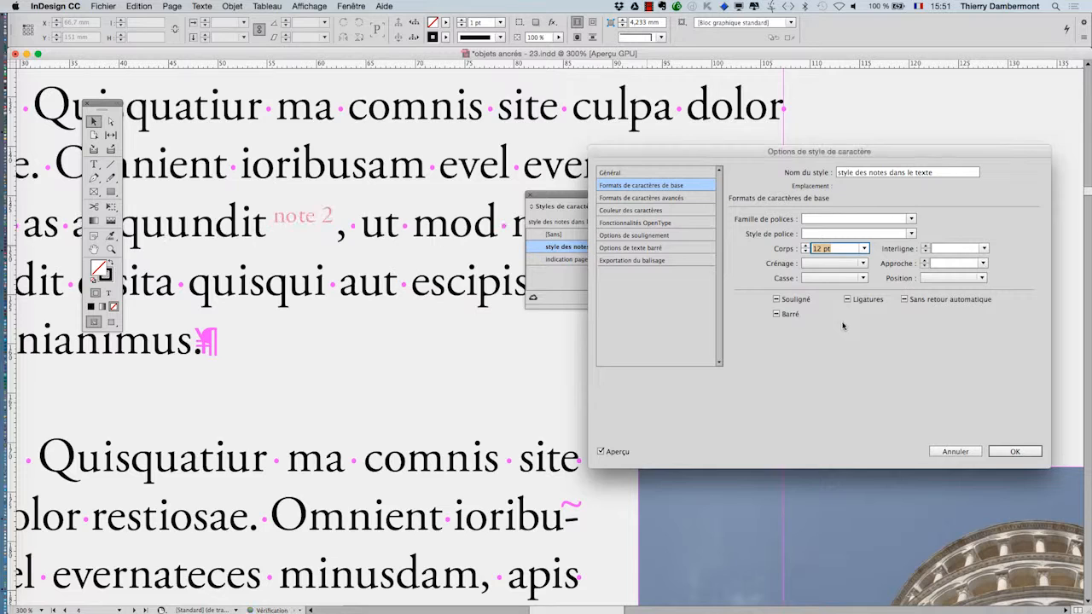
# Set the note reference style's character colour to C=15 M=100 J=100 N=0 with a 100 % tint.
pyautogui.click(634, 211)
pyautogui.click(869, 269)
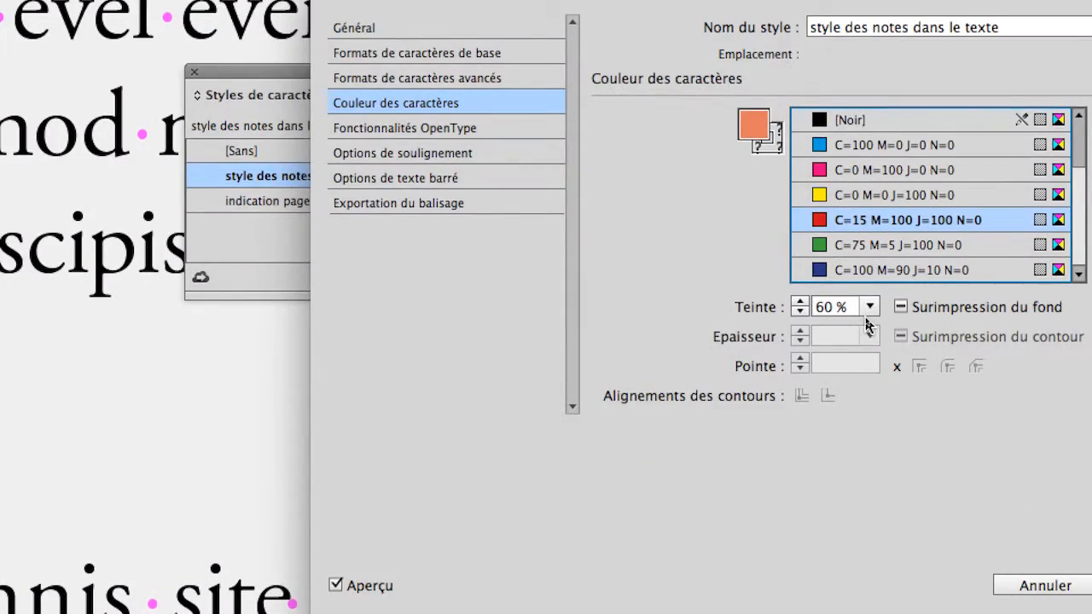
pyautogui.click(869, 307)
pyautogui.click(849, 575)
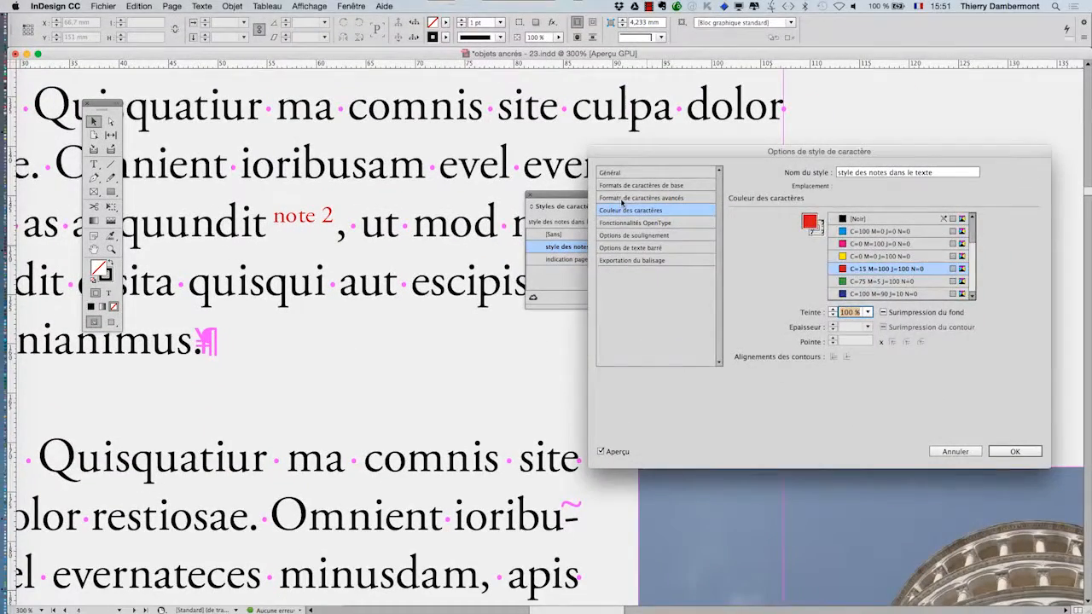
# Set the note reference style's font to Myriad Pro Bold and apply the style options.
pyautogui.click(640, 185)
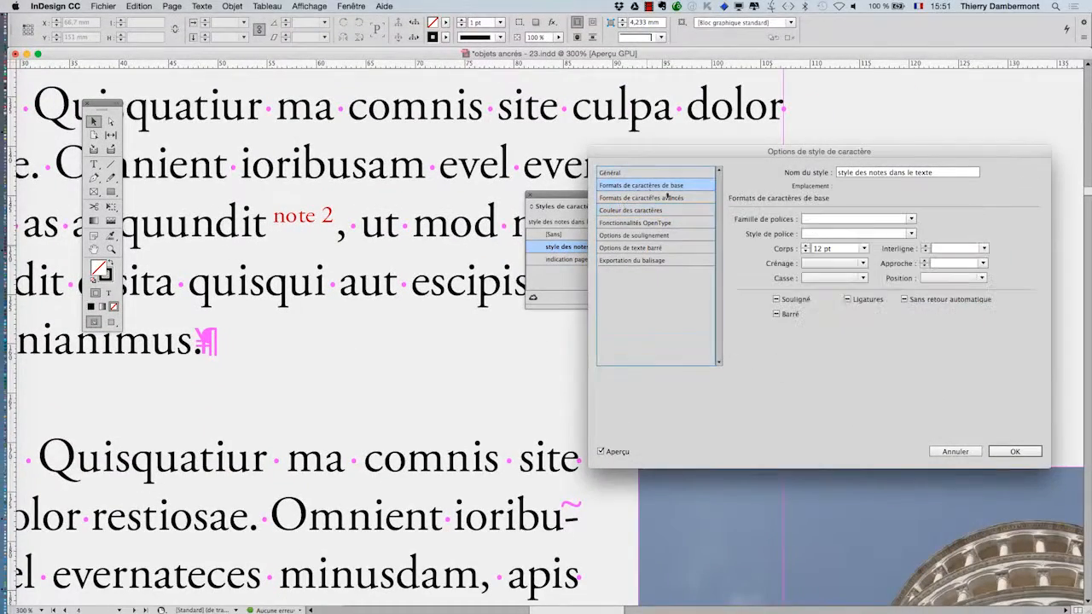
pyautogui.click(911, 219)
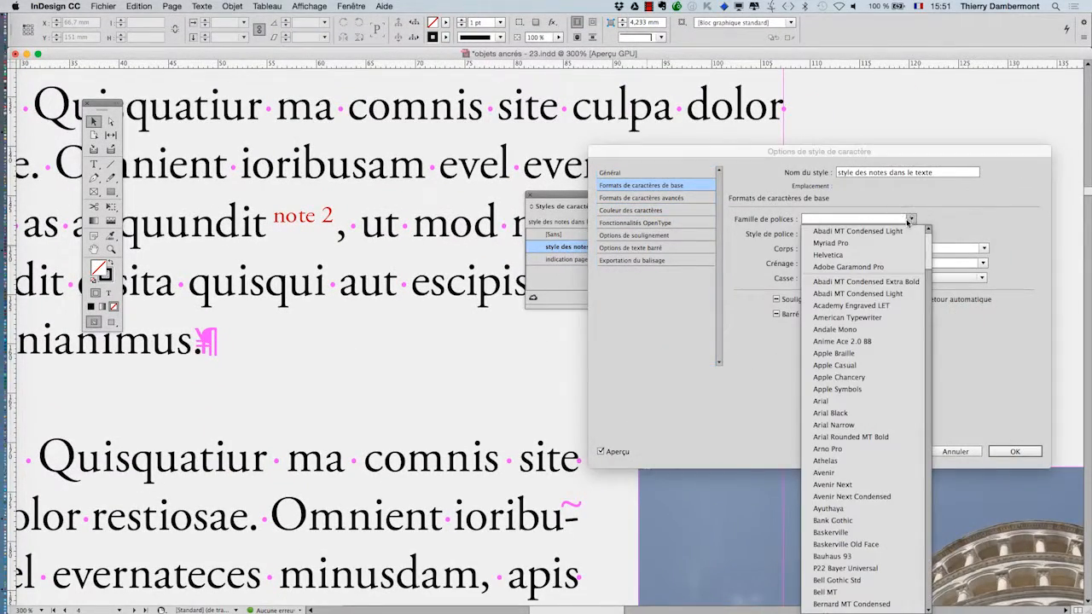
pyautogui.click(830, 243)
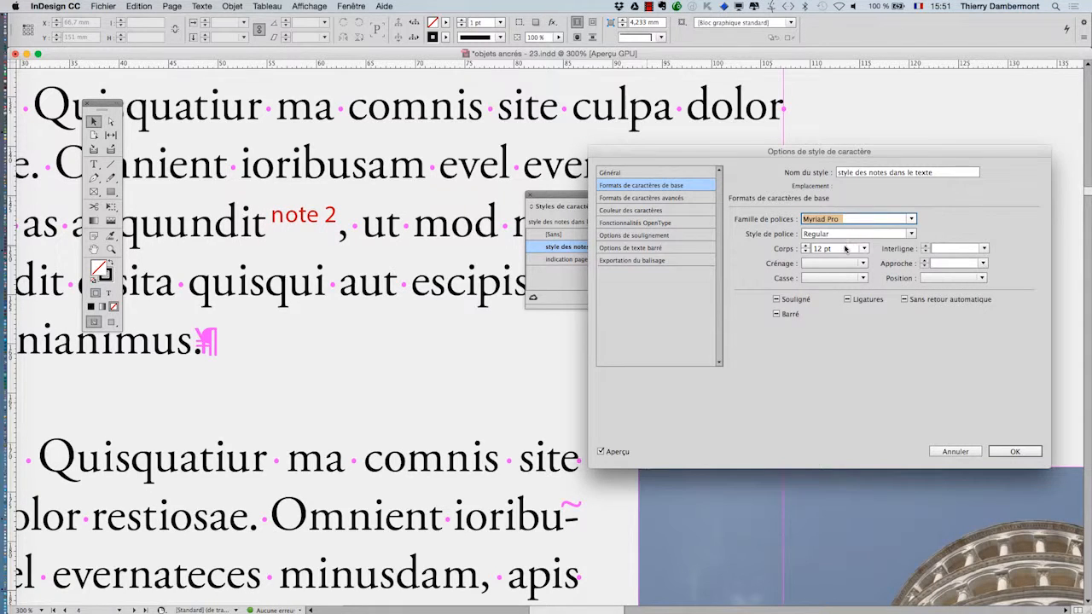
pyautogui.click(909, 234)
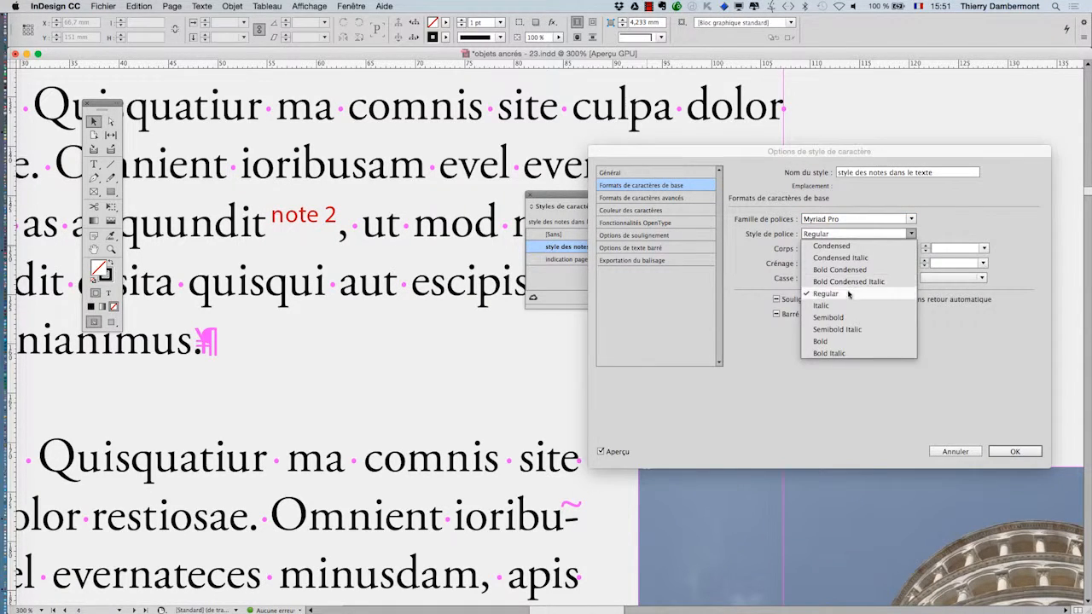
pyautogui.click(840, 341)
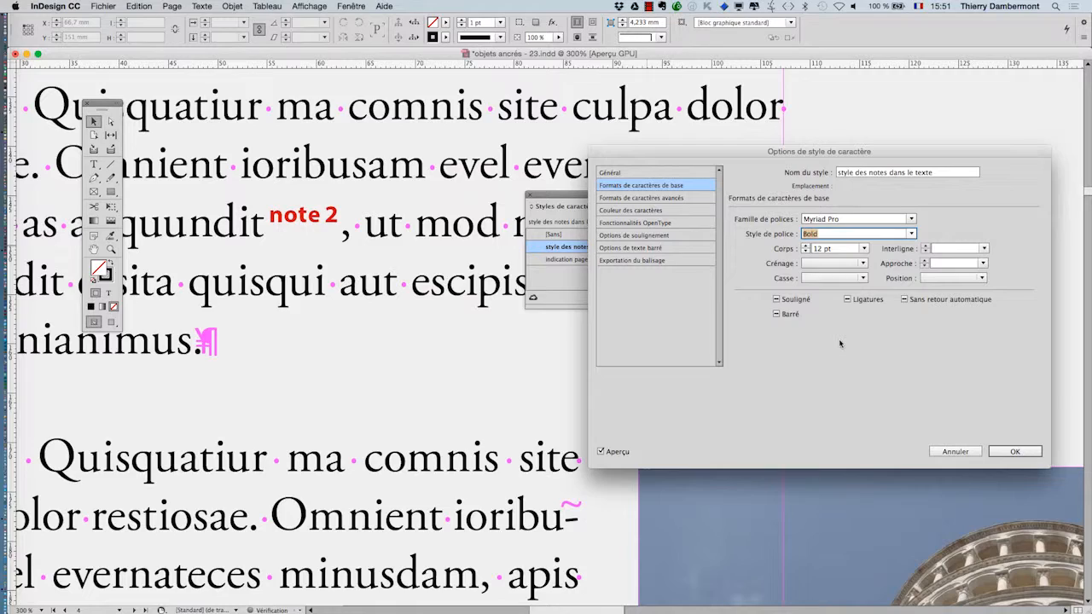
pyautogui.click(1001, 454)
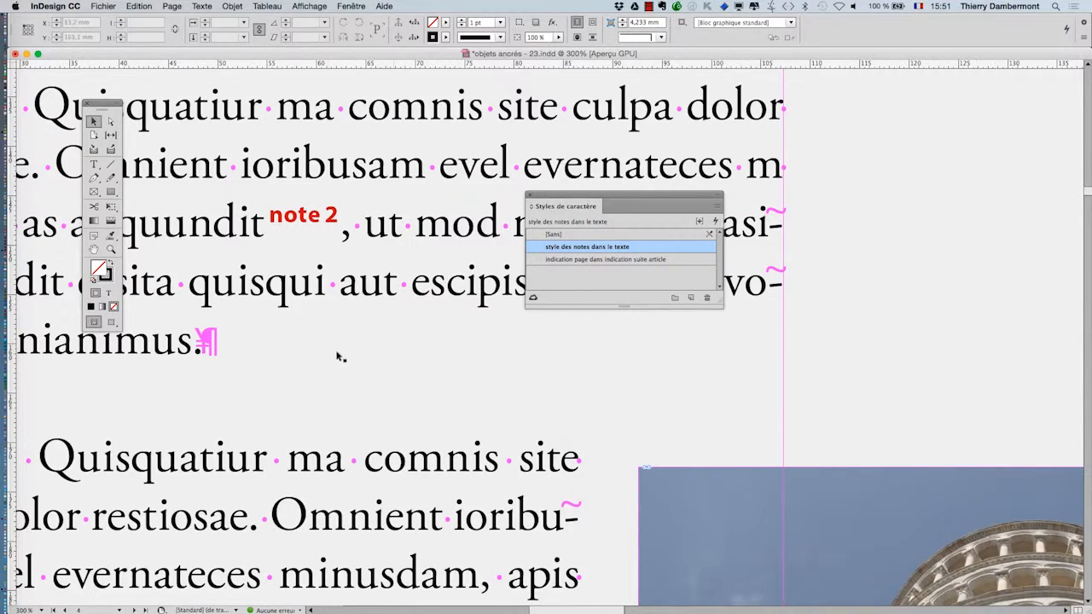
# Examine the restyled footnote references in the page 4 text and the notes at the foot of the column.
pyautogui.scroll(-3, 325, 348)
pyautogui.scroll(-4, 327, 350)
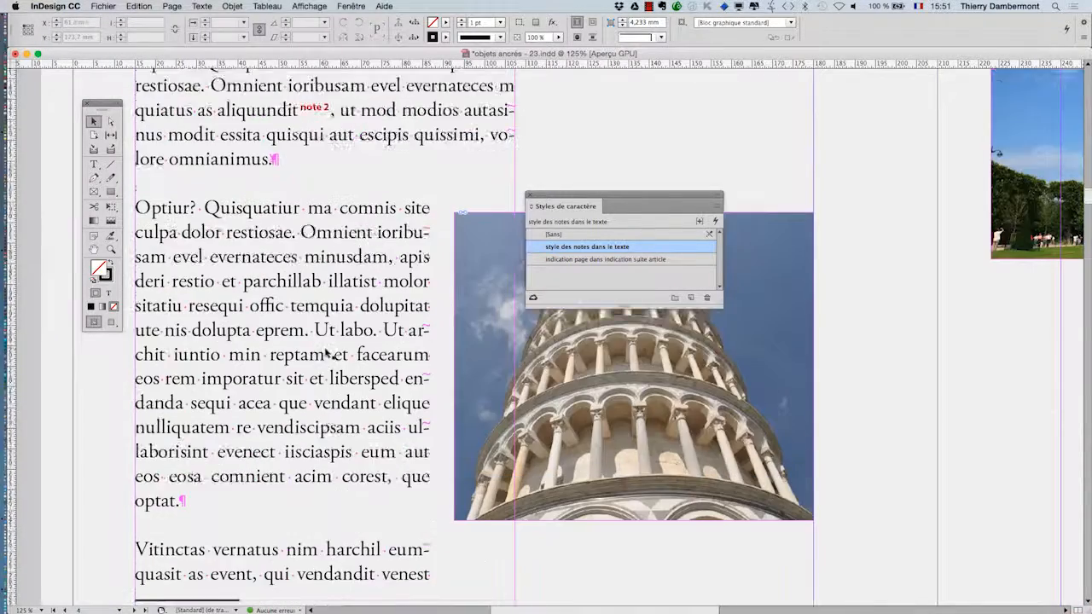
pyautogui.scroll(-4, 327, 352)
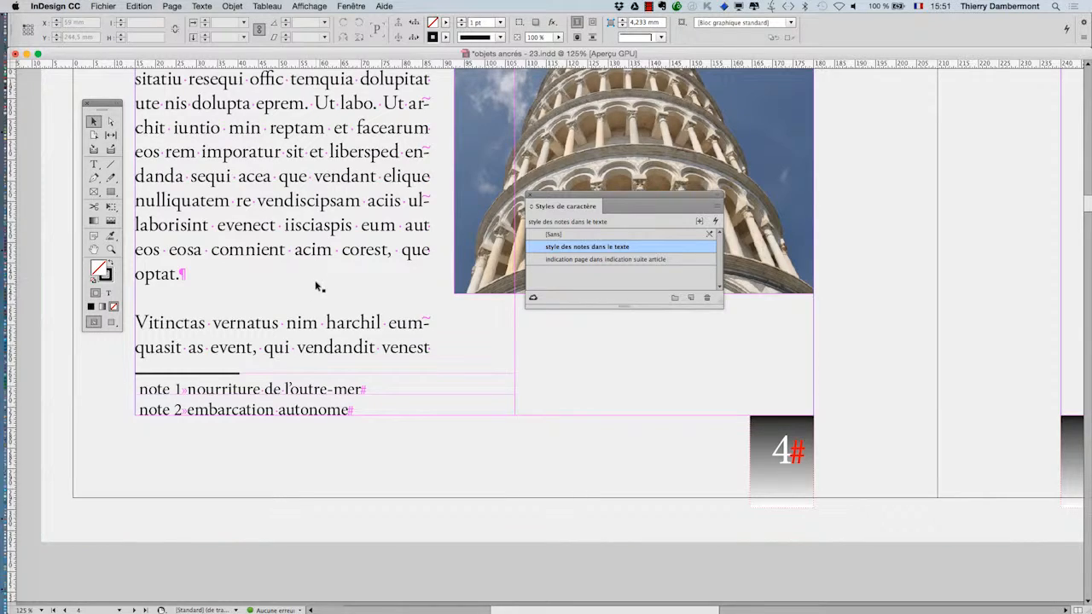
pyautogui.scroll(8, 316, 287)
pyautogui.scroll(1, 316, 285)
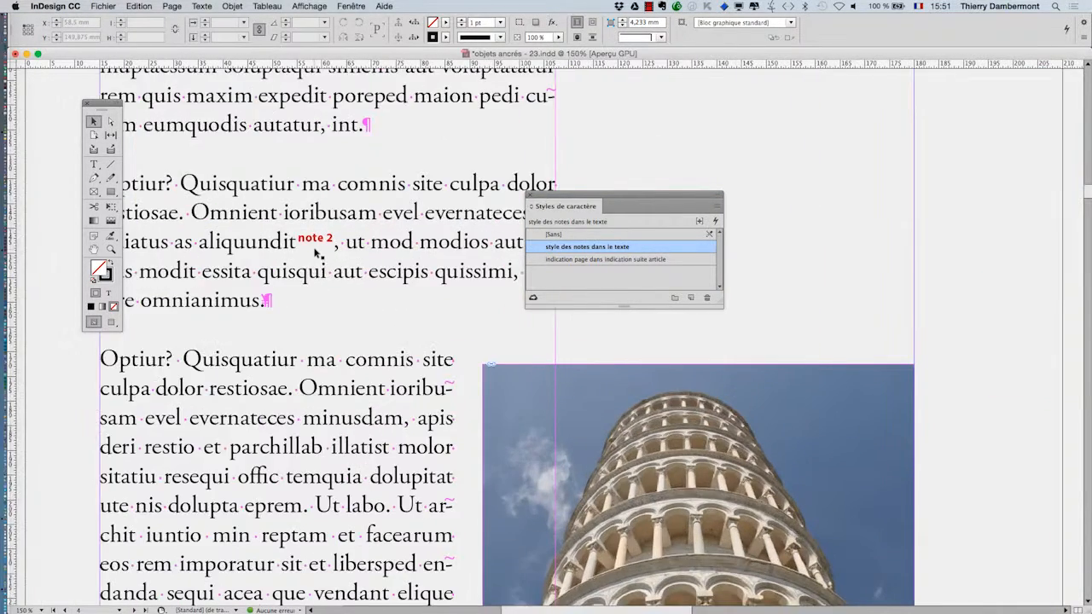
pyautogui.scroll(1, 317, 252)
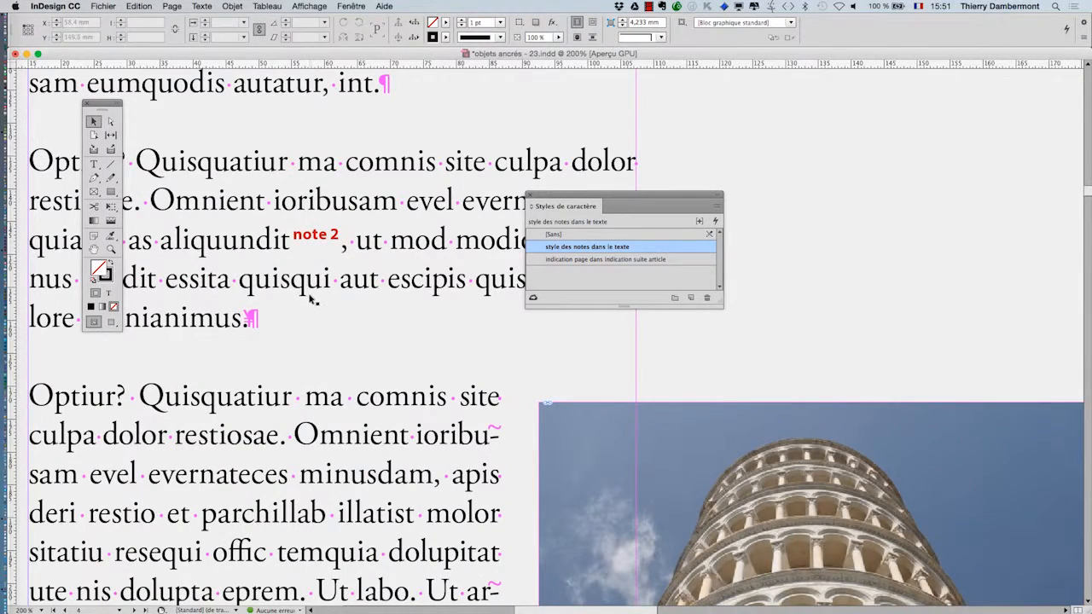
pyautogui.scroll(-1, 311, 299)
pyautogui.scroll(3, 312, 296)
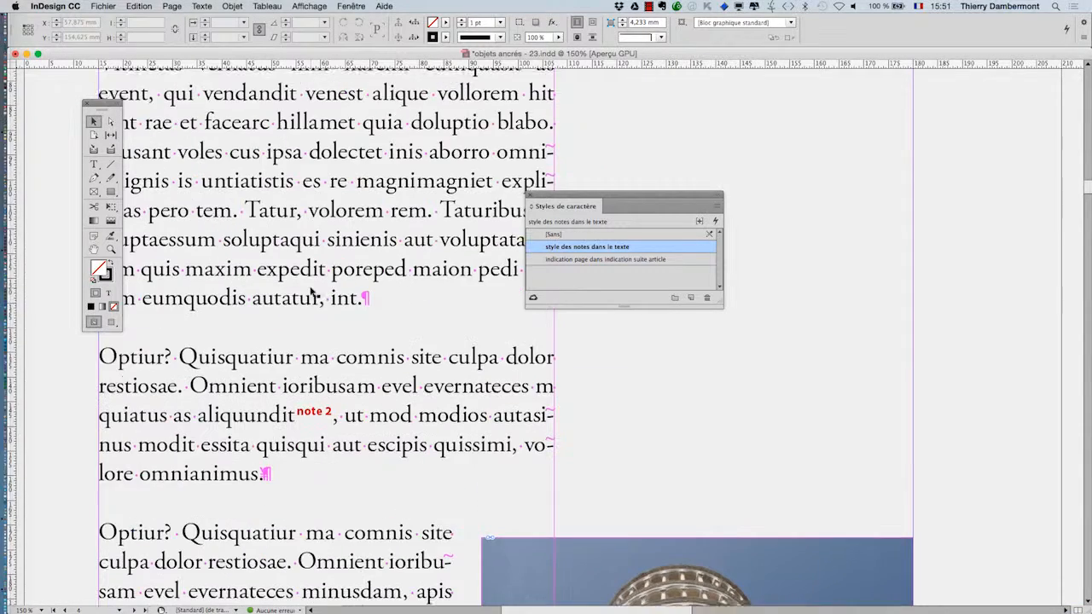
pyautogui.scroll(4, 311, 296)
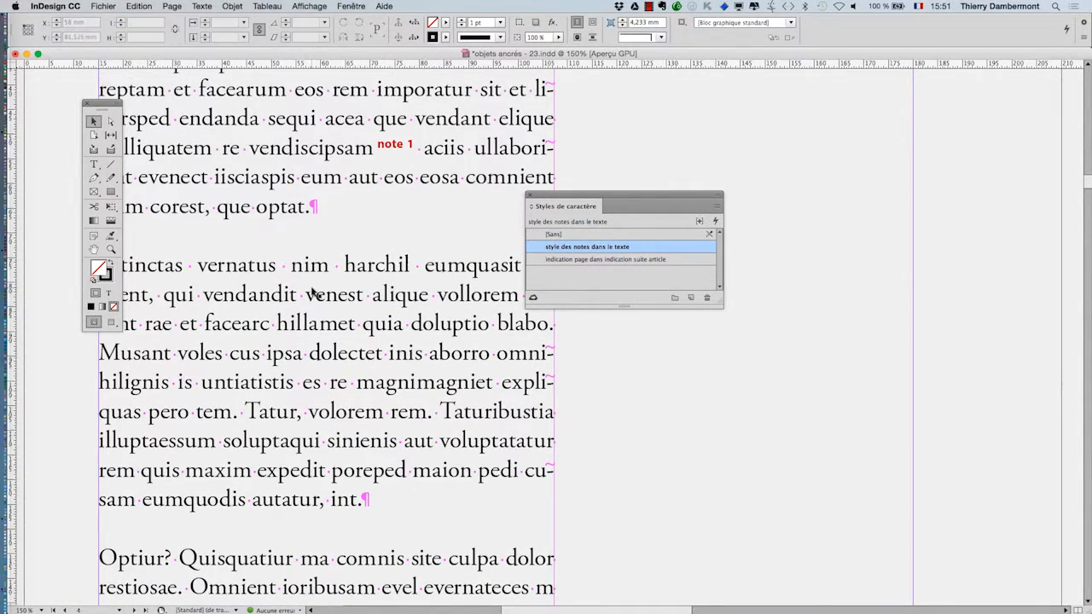
# Switch the document display to preview mode and review the footnote references in the text.
pyautogui.click(110, 323)
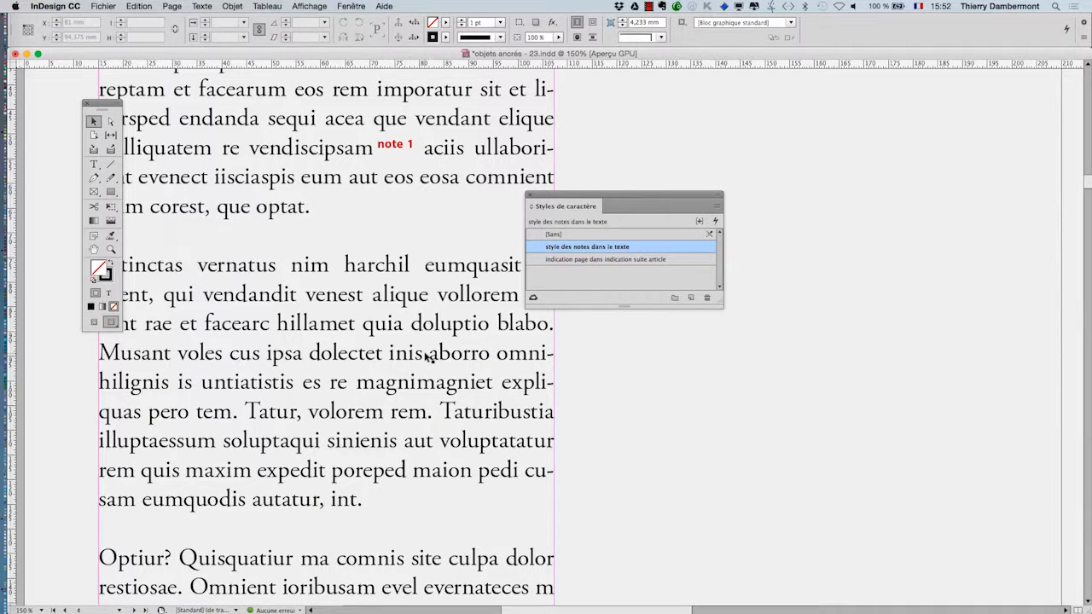
pyautogui.scroll(-3, 429, 357)
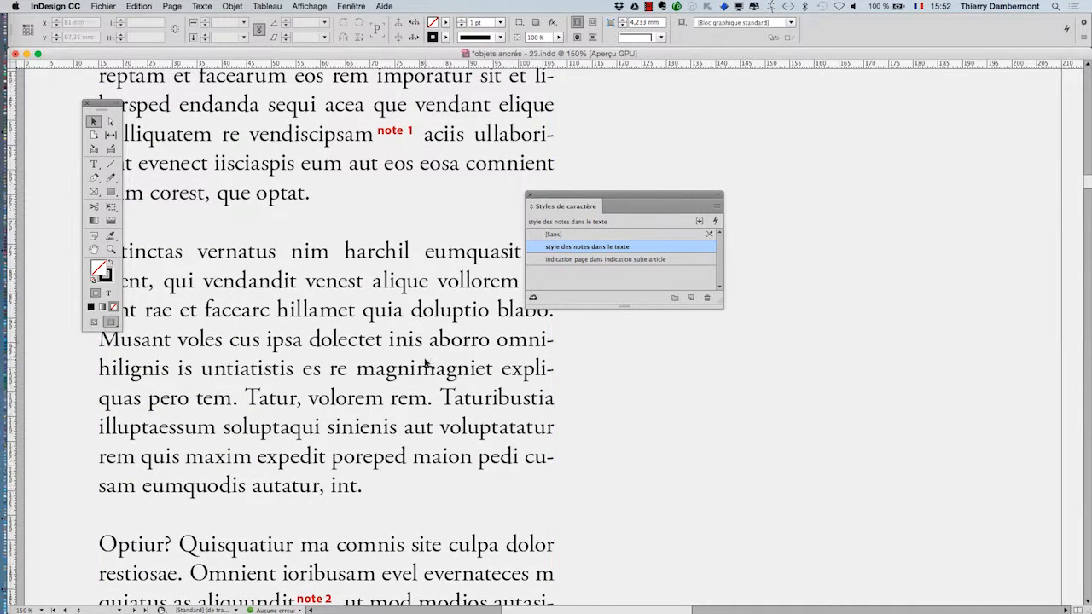
pyautogui.scroll(-1, 426, 365)
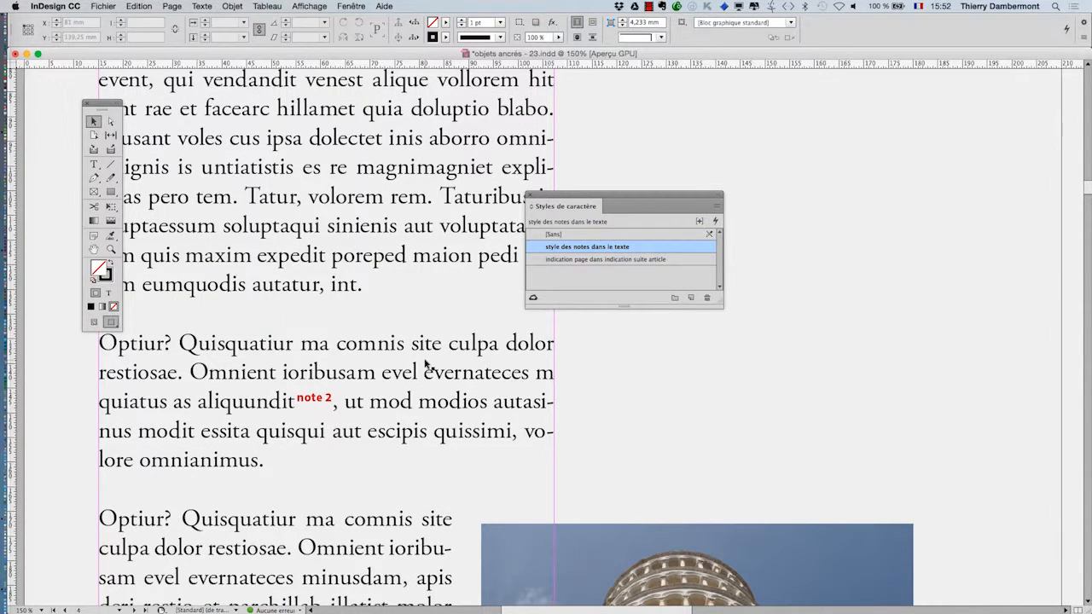
# Save the document under the new name "objets ancrés - 24.indd".
pyautogui.click(103, 6)
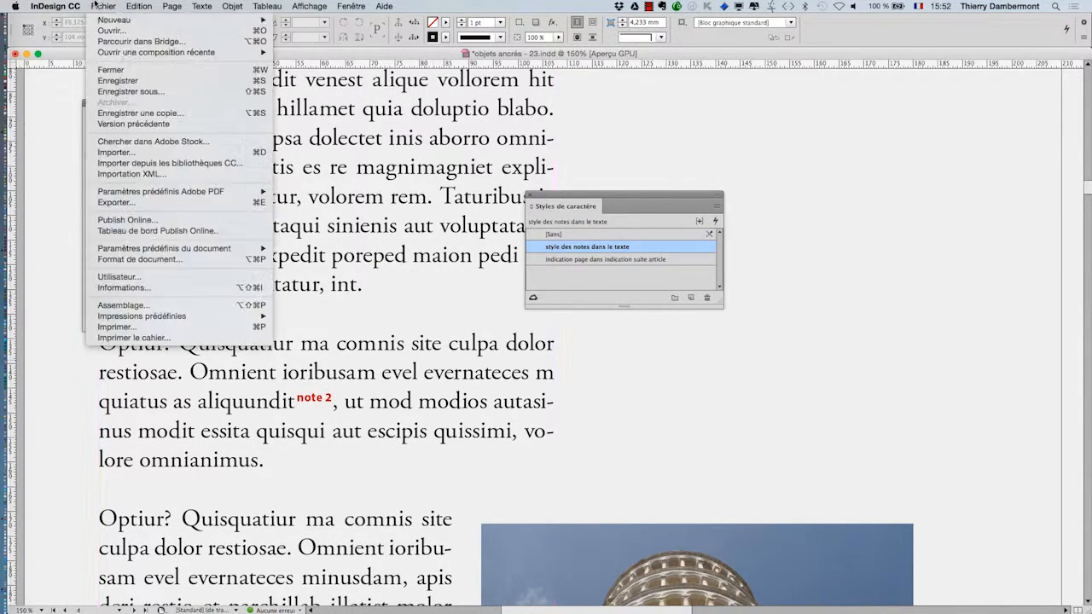
pyautogui.click(137, 88)
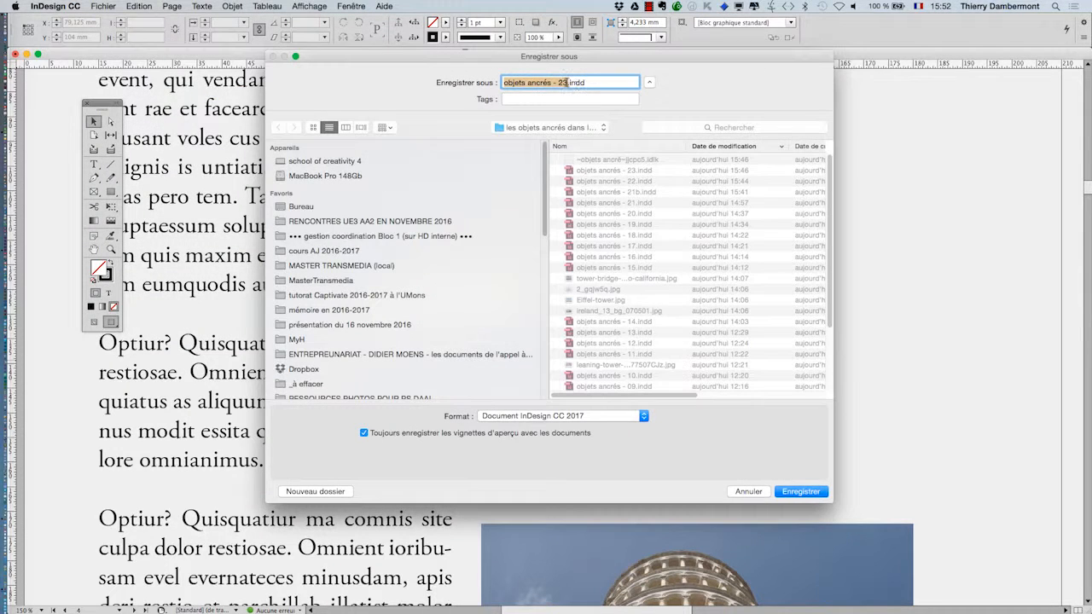
pyautogui.click(568, 82)
pyautogui.press('Return')
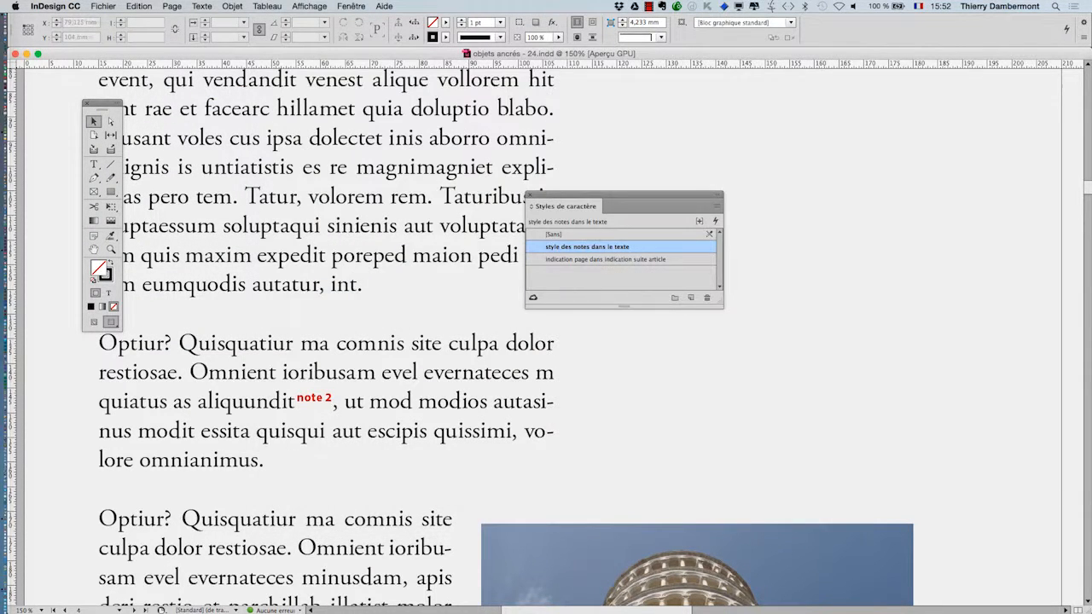